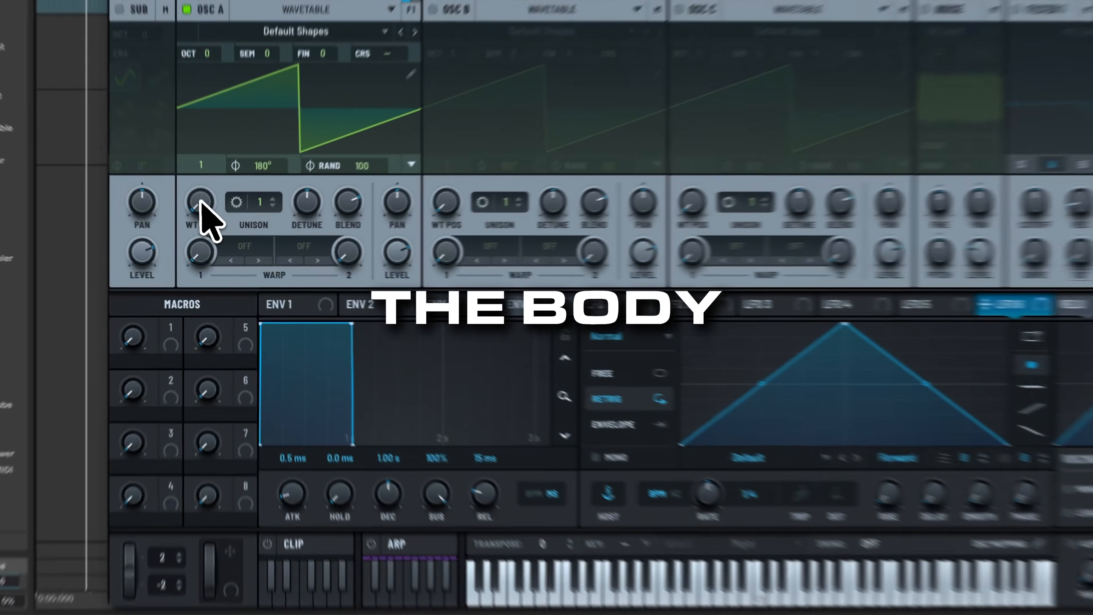
# Step: Set Osc A's wavetable to sine with zero random phase, and make LFO 1 one-shot
pyautogui.moveTo(208, 220); pyautogui.dragTo(209, 203)
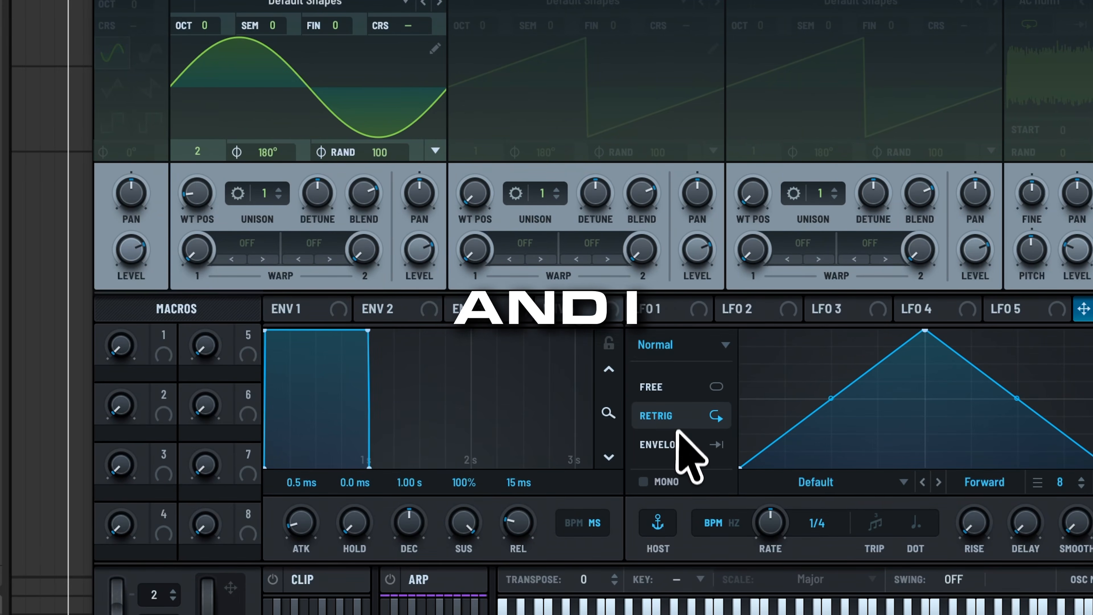
pyautogui.click(680, 444)
pyautogui.moveTo(378, 152); pyautogui.dragTo(342, 403)
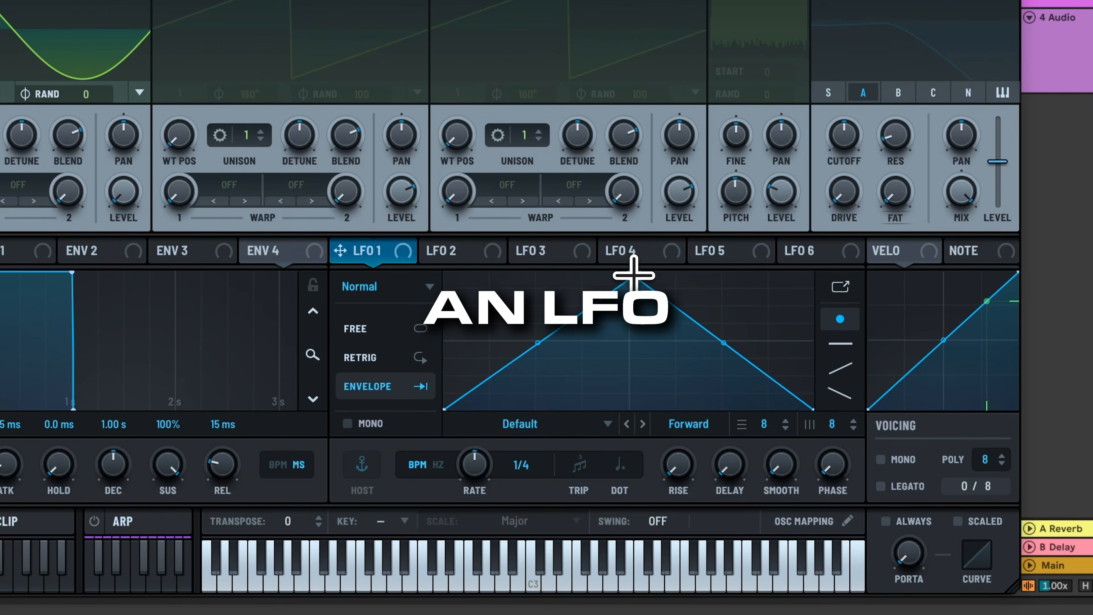
# Step: Shape LFO 1 into a bowed rising ramp that plateaus, and route it to Osc A level
pyautogui.moveTo(637, 276); pyautogui.dragTo(878, 255)
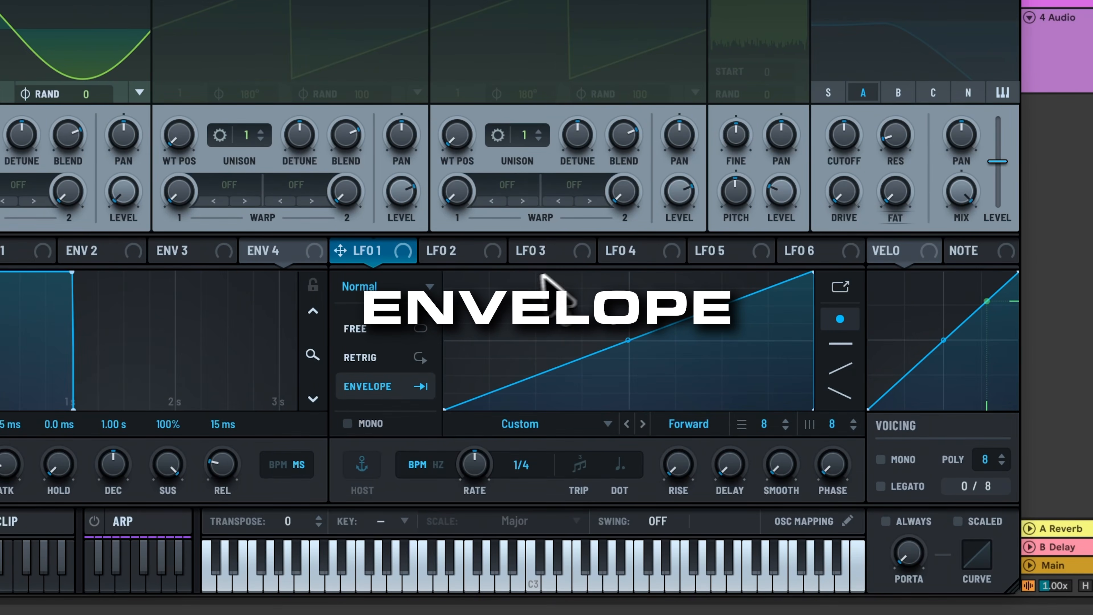
pyautogui.doubleClick(529, 274)
pyautogui.moveTo(529, 275); pyautogui.dragTo(535, 267)
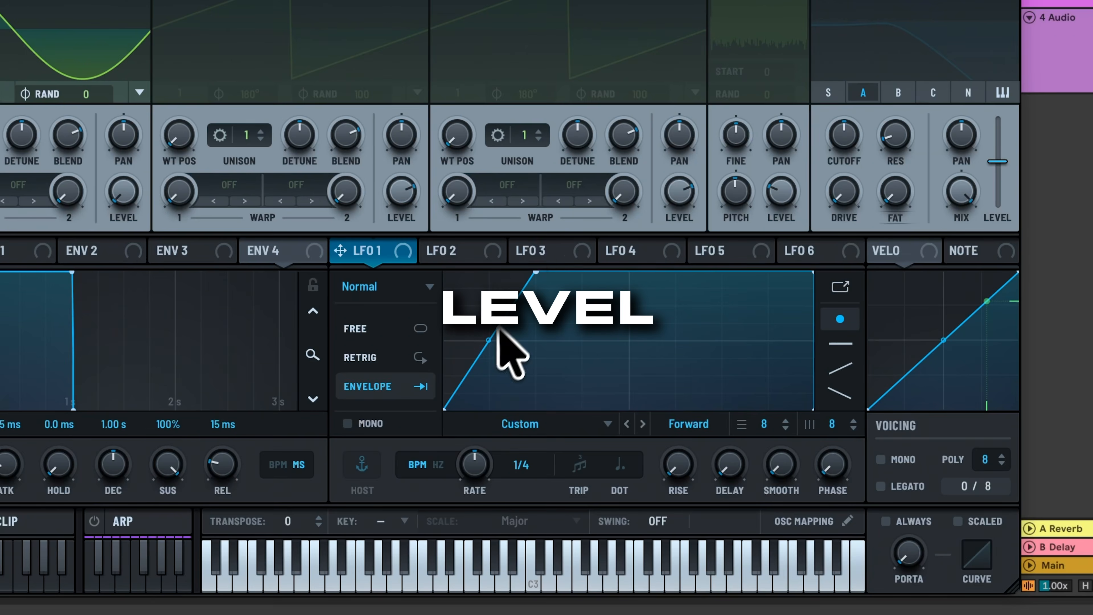
pyautogui.moveTo(491, 342); pyautogui.dragTo(492, 332)
pyautogui.moveTo(340, 250); pyautogui.dragTo(122, 205)
pyautogui.moveTo(398, 272); pyautogui.dragTo(396, 270)
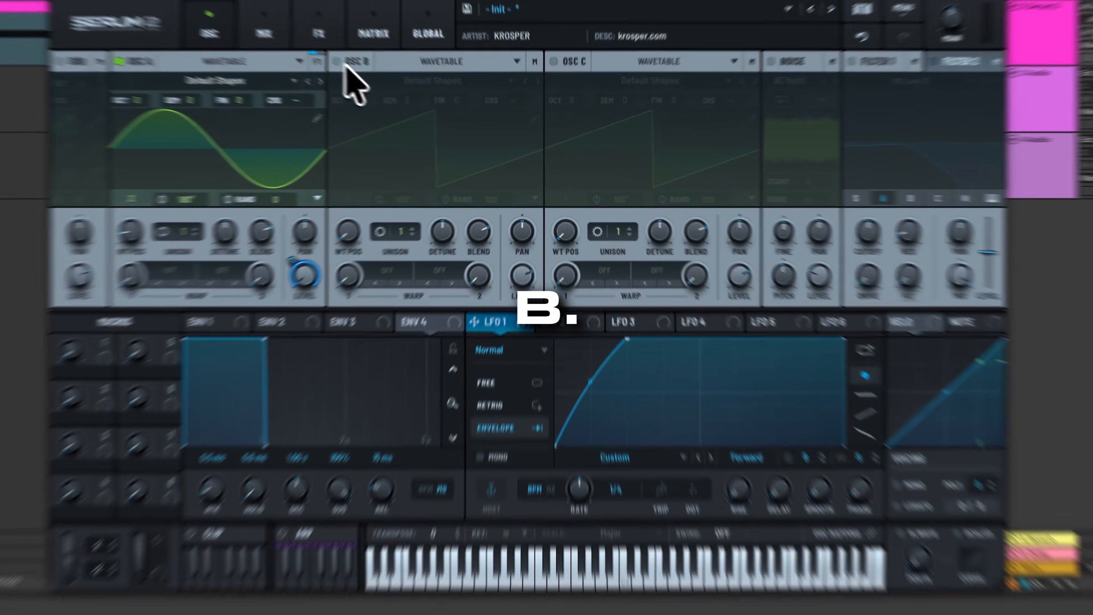
# Step: Enable Osc B with zero random phase and set LFO 2 to one-shot envelope mode
pyautogui.click(379, 82)
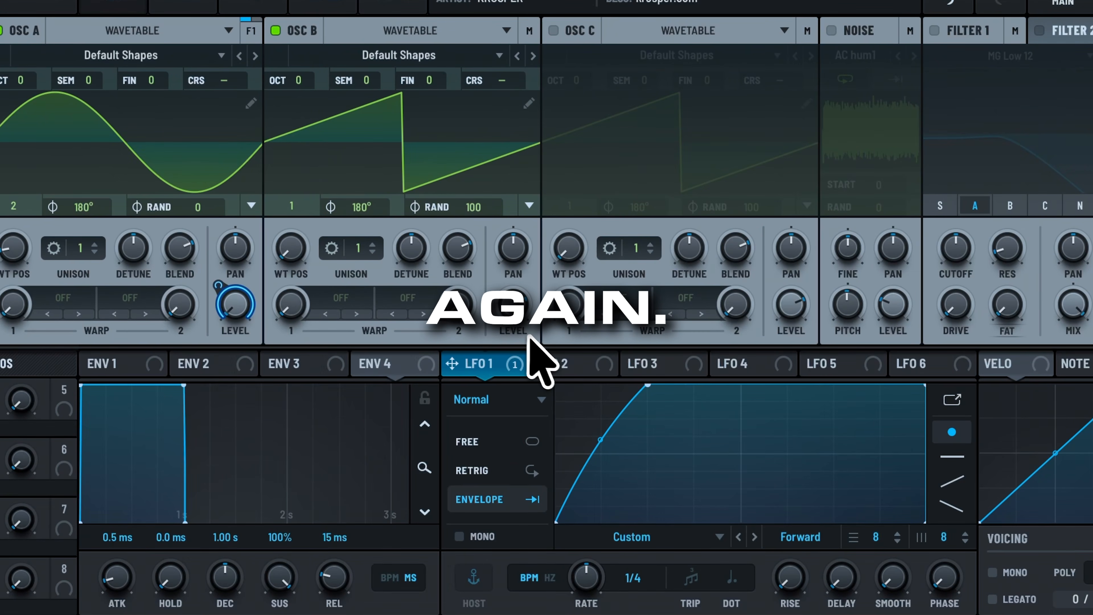
pyautogui.moveTo(473, 209); pyautogui.dragTo(463, 513)
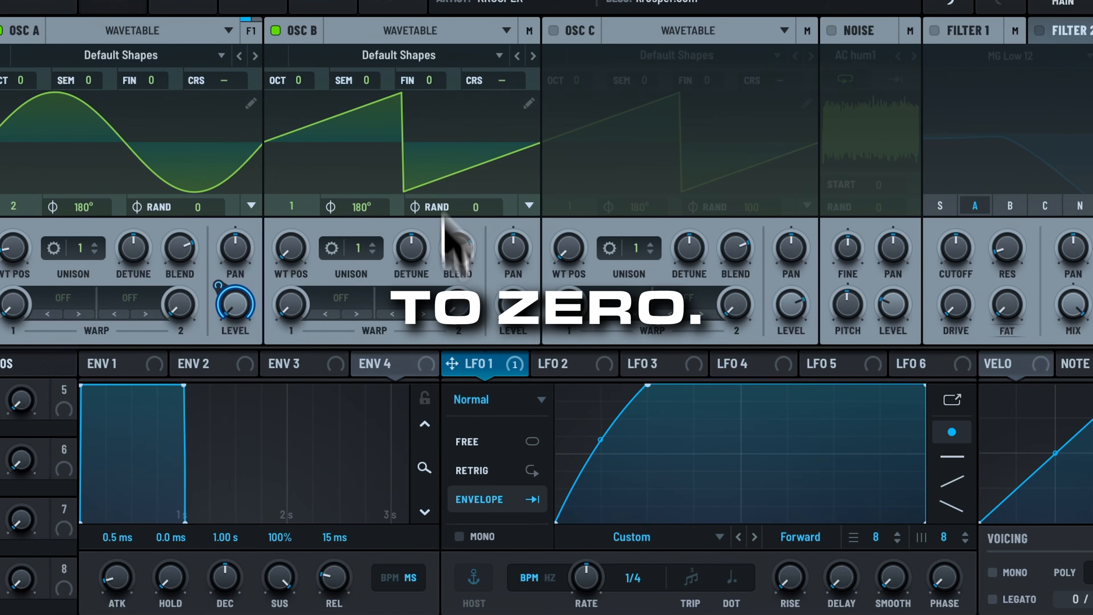
pyautogui.click(572, 366)
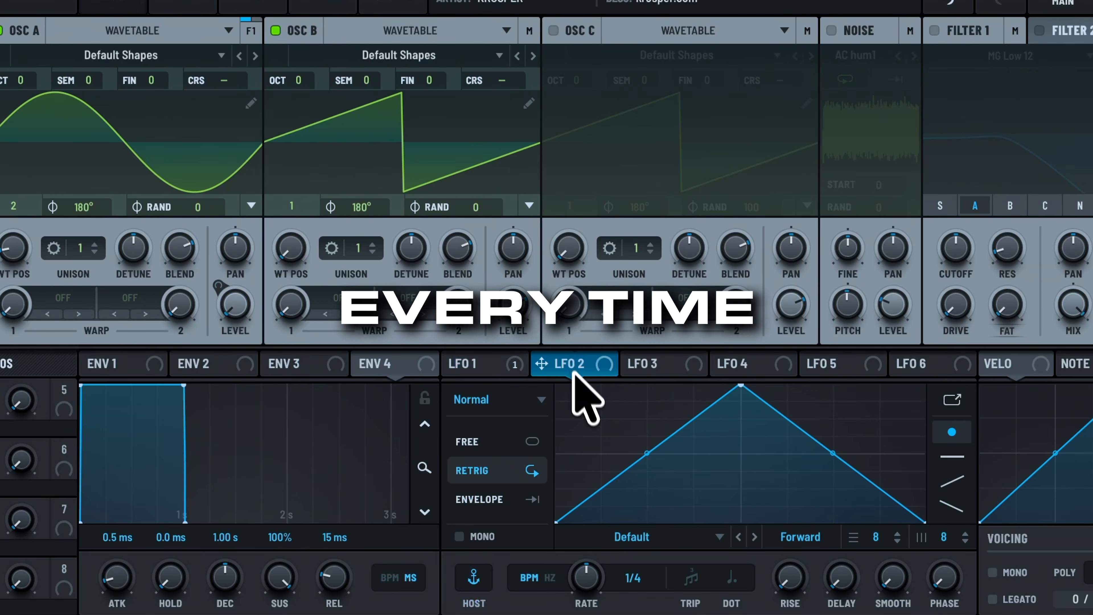
pyautogui.click(520, 499)
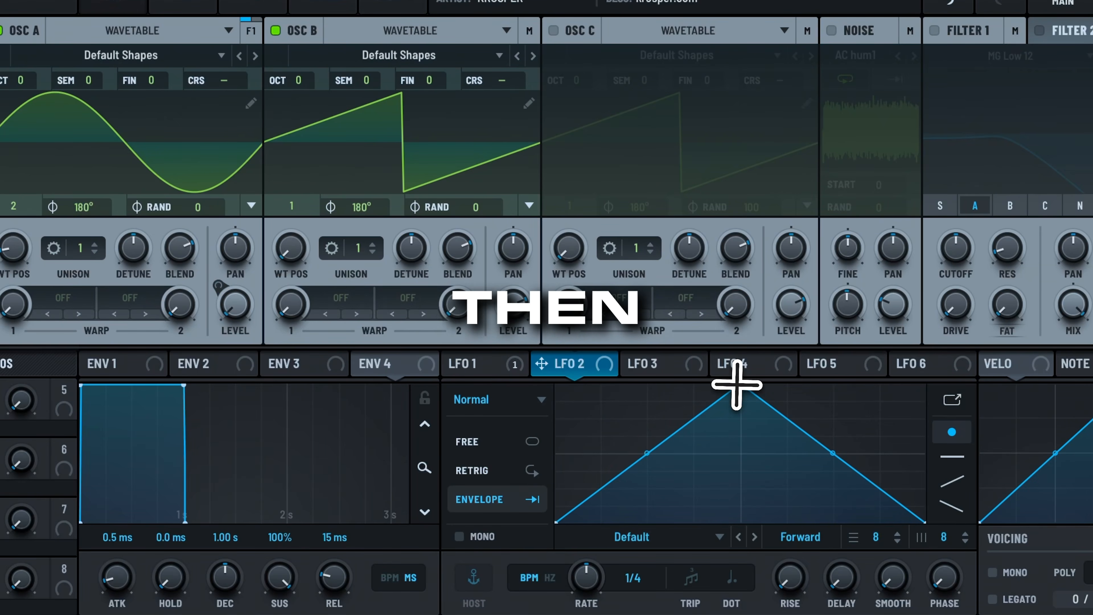
# Step: Shape LFO 2 into a held, convex falling curve and route it to Osc B level
pyautogui.moveTo(739, 384); pyautogui.dragTo(506, 338)
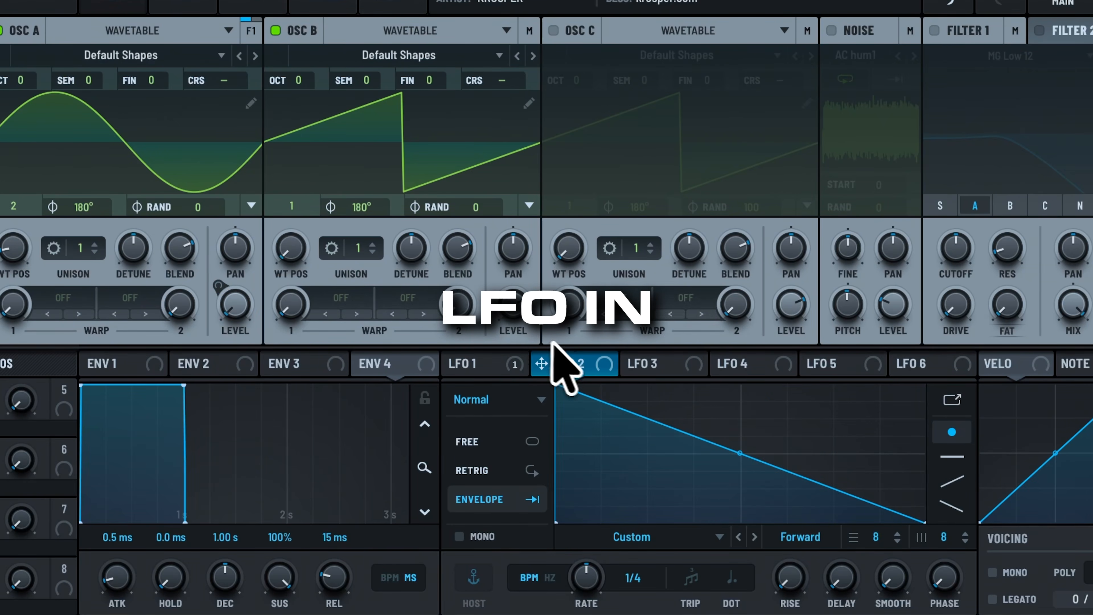
pyautogui.doubleClick(676, 385)
pyautogui.moveTo(678, 384); pyautogui.dragTo(688, 374)
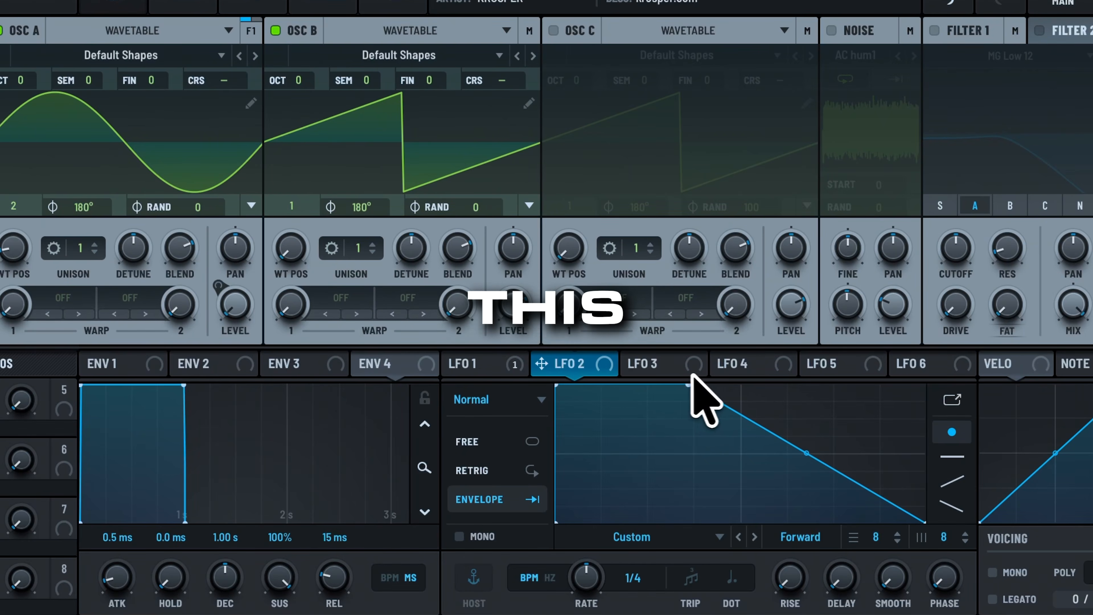
pyautogui.moveTo(803, 447); pyautogui.dragTo(810, 421)
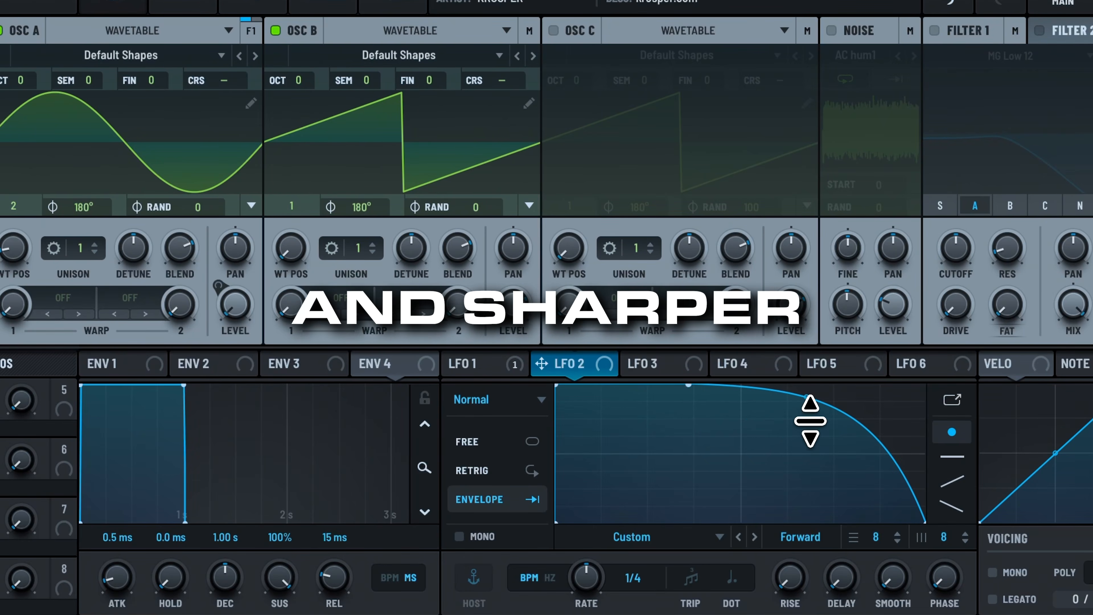
pyautogui.moveTo(566, 350); pyautogui.dragTo(512, 183)
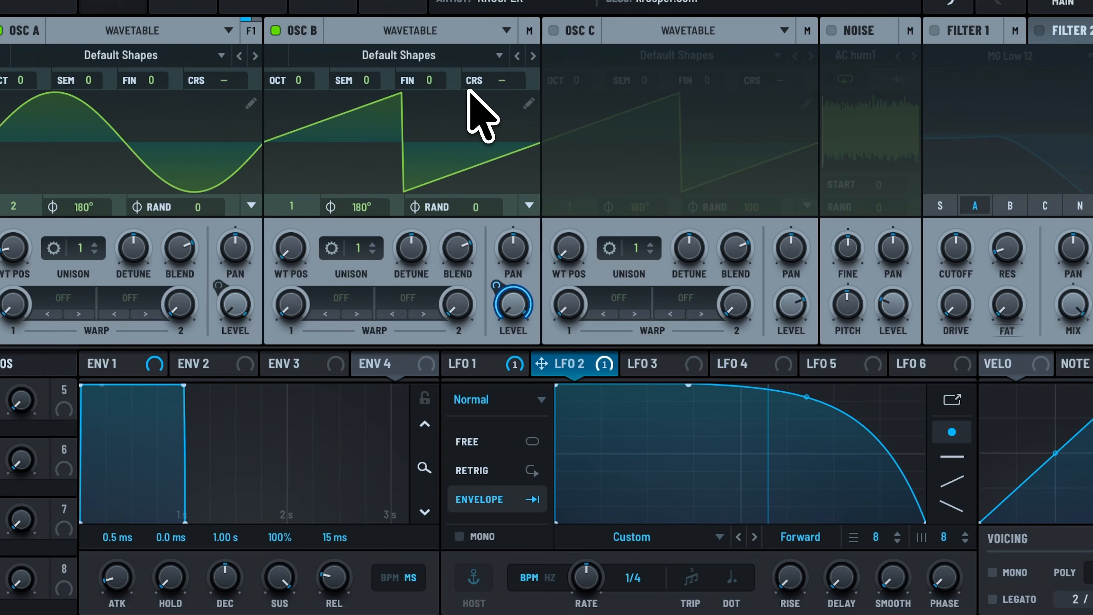
# Step: Load Spectral > Reesey Mess 1 [SL] into Osc B and raise its WT position to 73
pyautogui.click(456, 58)
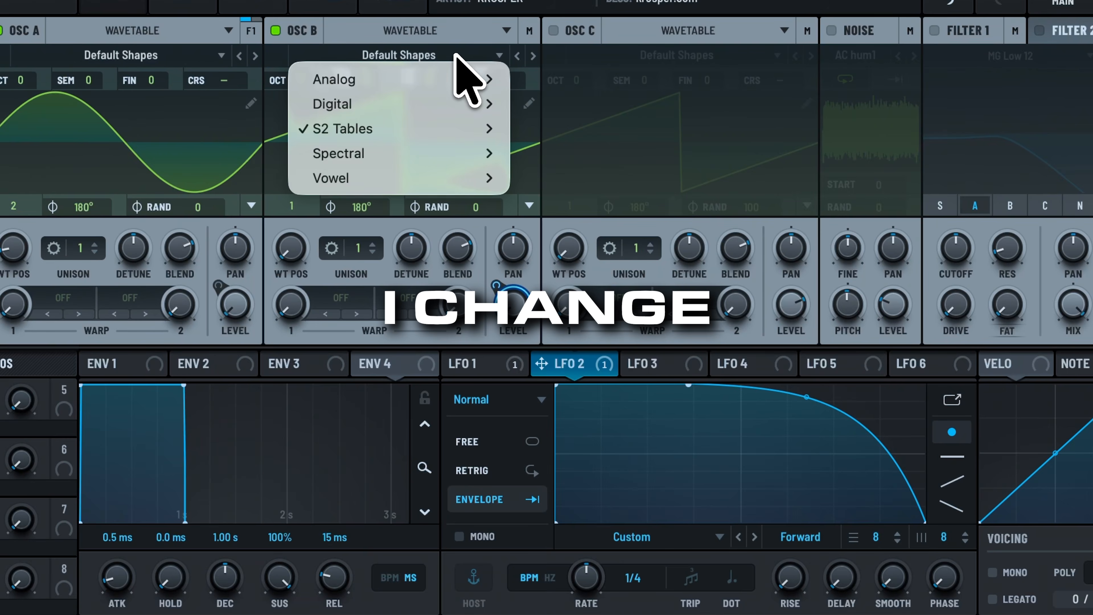
pyautogui.moveTo(436, 127)
pyautogui.moveTo(435, 154)
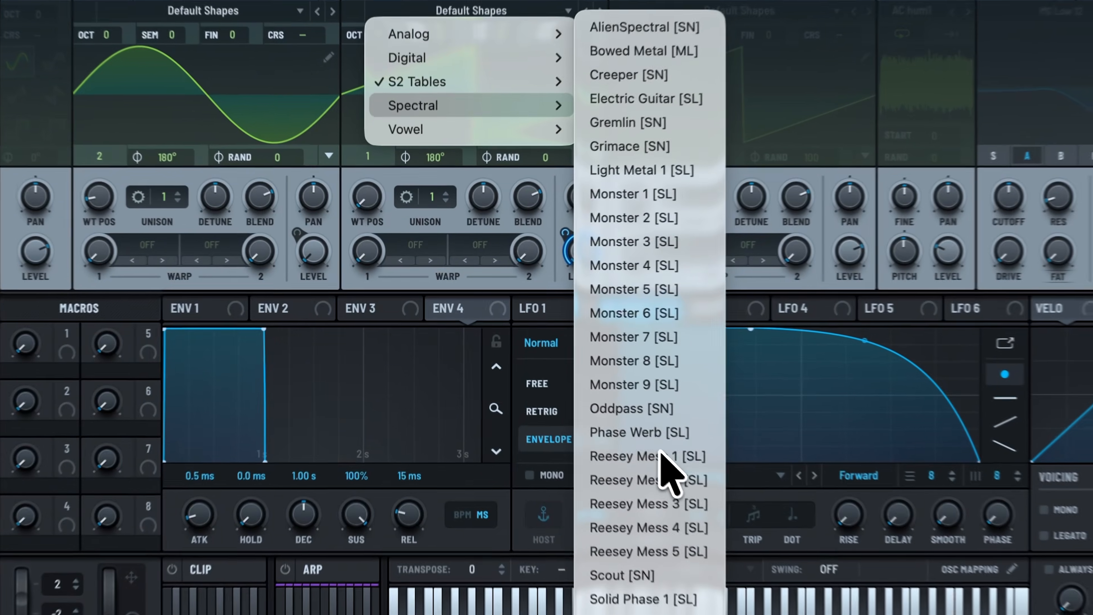
pyautogui.click(592, 392)
pyautogui.moveTo(369, 192); pyautogui.dragTo(384, 142)
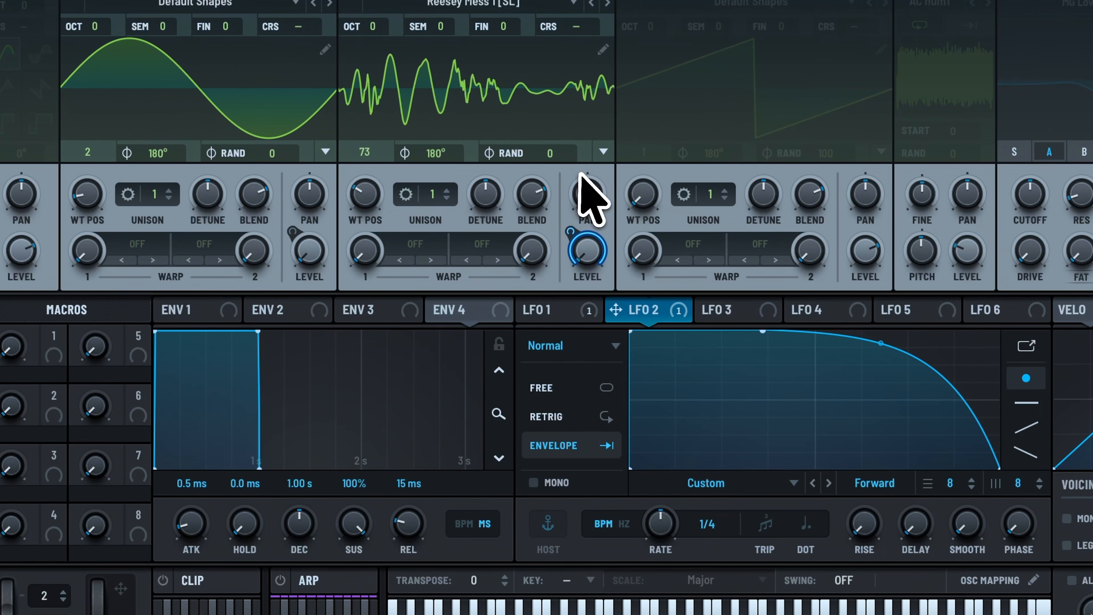
pyautogui.moveTo(567, 188)
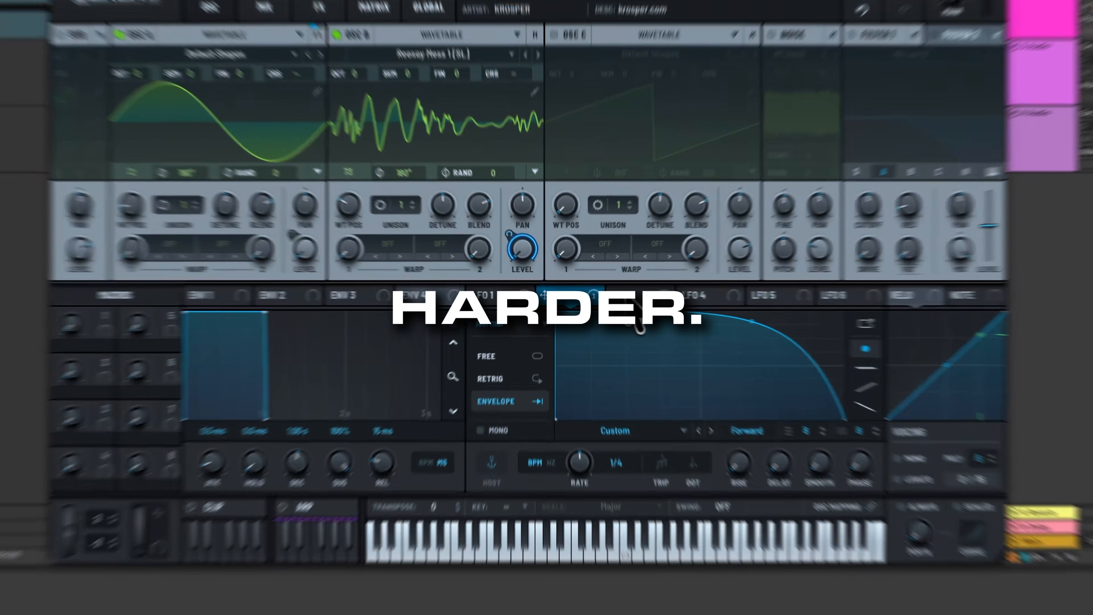
# Step: Make LFO 3 a one-shot envelope with a steep decay from its starting peak
pyautogui.click(617, 295)
pyautogui.moveTo(741, 318); pyautogui.dragTo(555, 318)
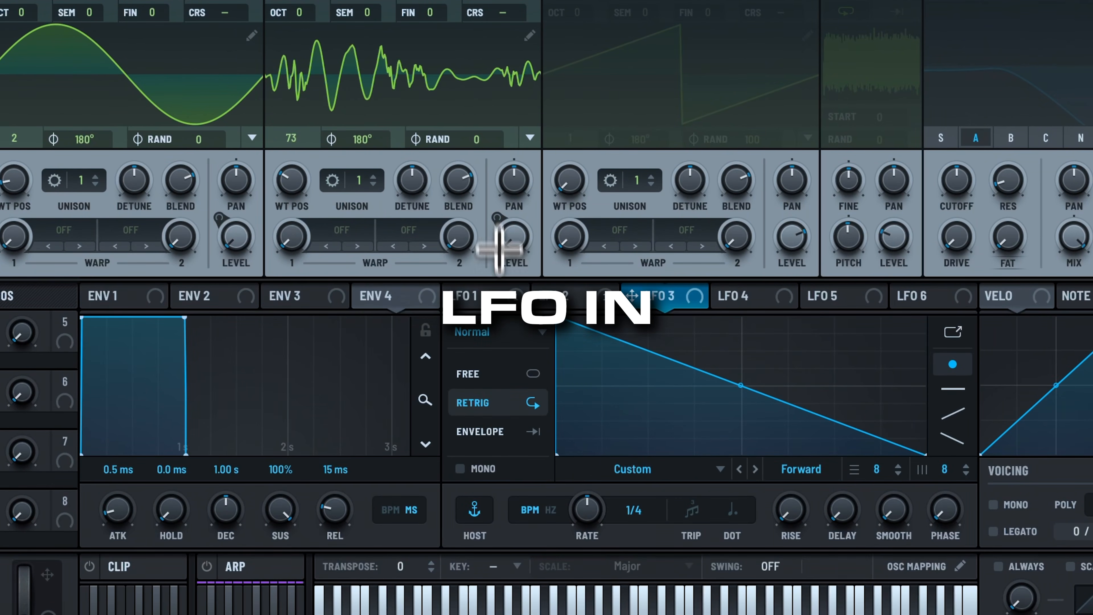
pyautogui.click(510, 432)
pyautogui.moveTo(739, 385); pyautogui.dragTo(713, 551)
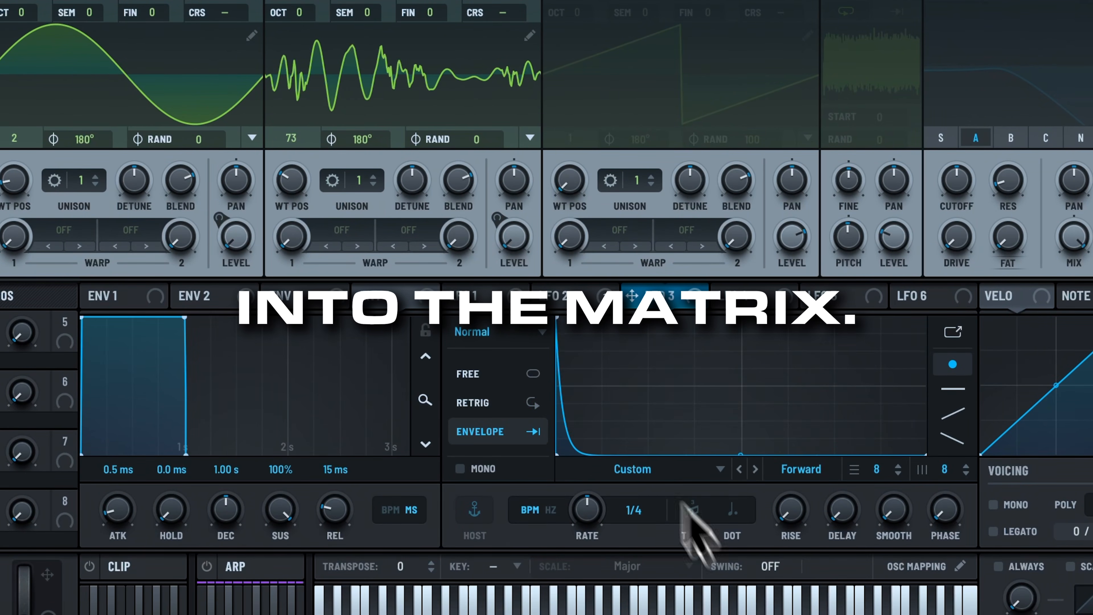
# Step: In the Matrix, route LFO 3 to Global > Main Tuning with a positive amount
pyautogui.click(453, 65)
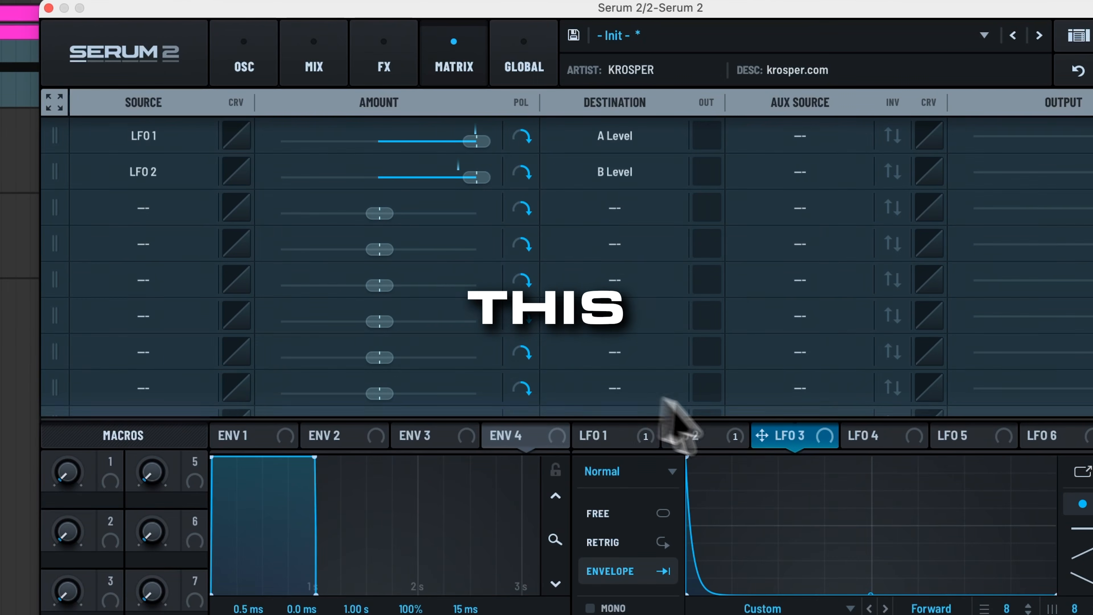
pyautogui.moveTo(761, 435); pyautogui.dragTo(166, 230)
pyautogui.moveTo(197, 163); pyautogui.dragTo(198, 156)
pyautogui.click(645, 147)
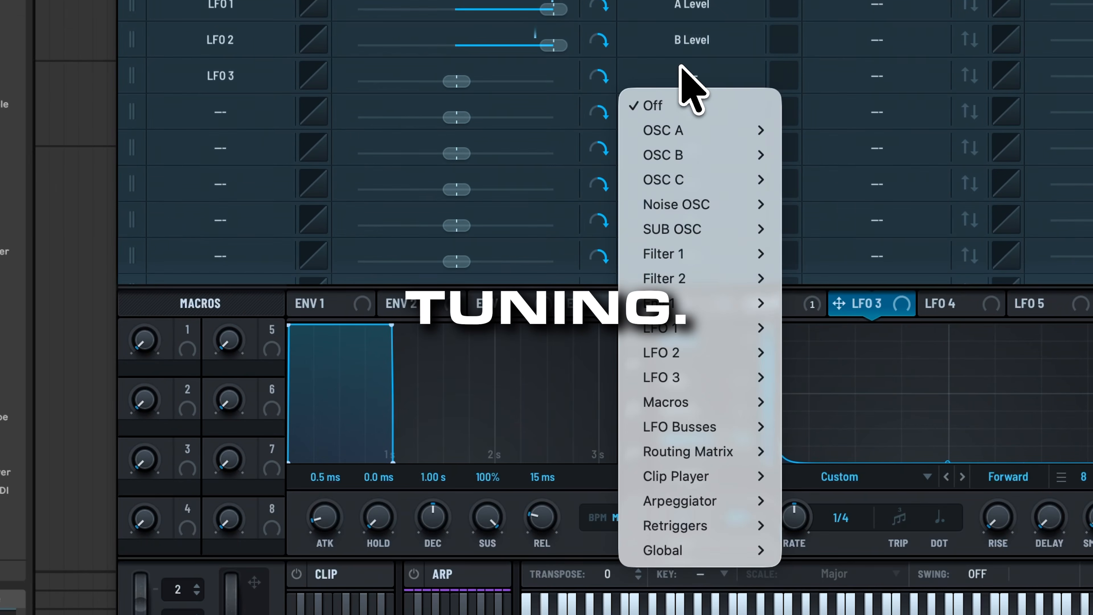
pyautogui.moveTo(620, 614)
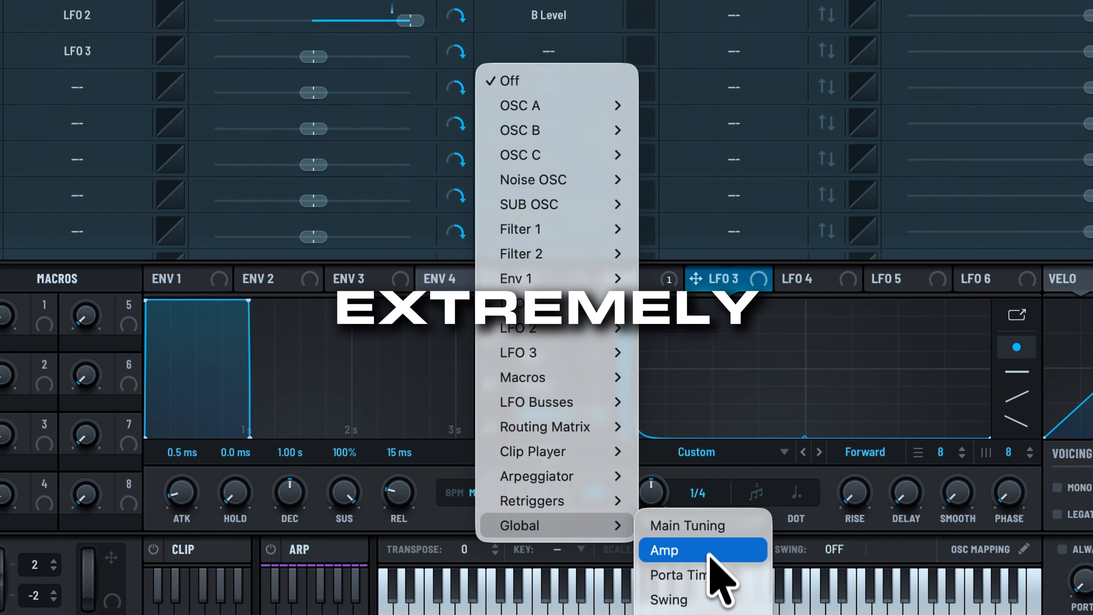
pyautogui.click(761, 540)
pyautogui.moveTo(314, 56); pyautogui.dragTo(356, 55)
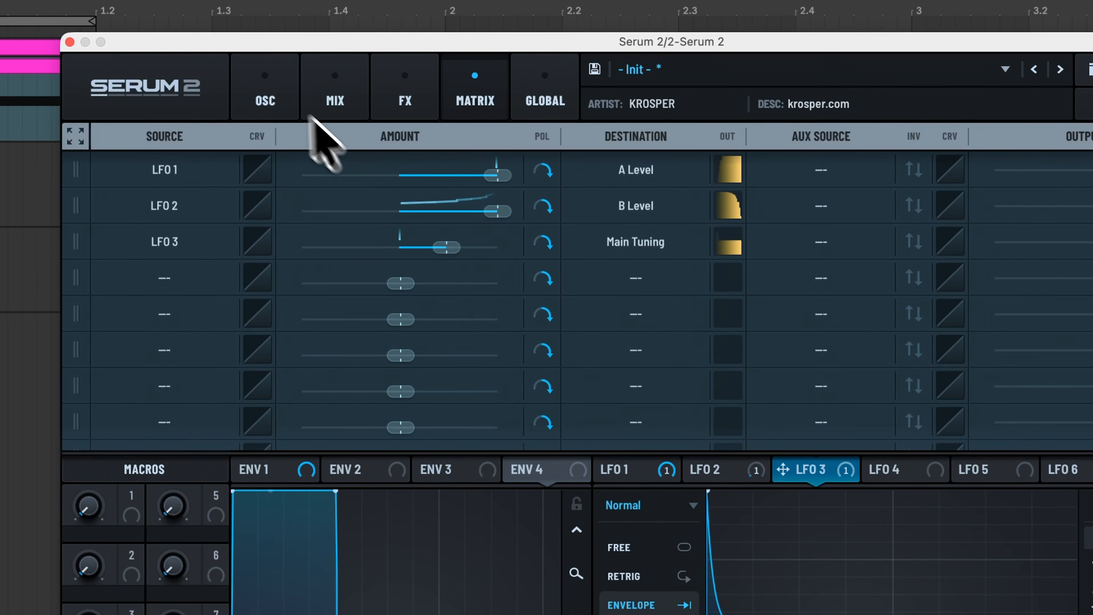
pyautogui.click(278, 100)
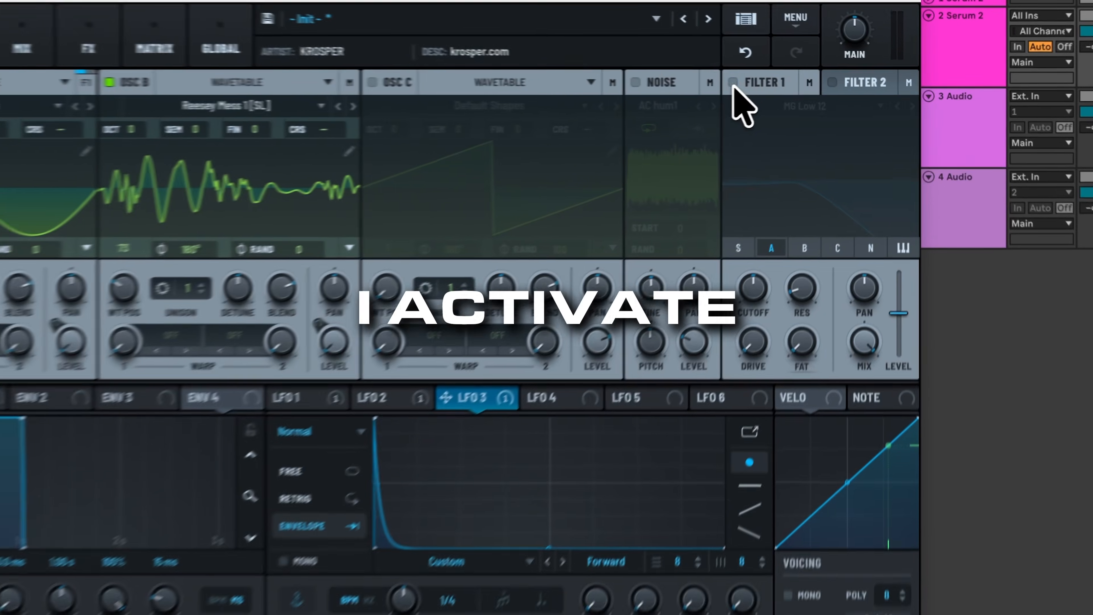
# Step: Enable Filter 1 on Osc B and set its type to High 12
pyautogui.click(798, 80)
pyautogui.click(792, 256)
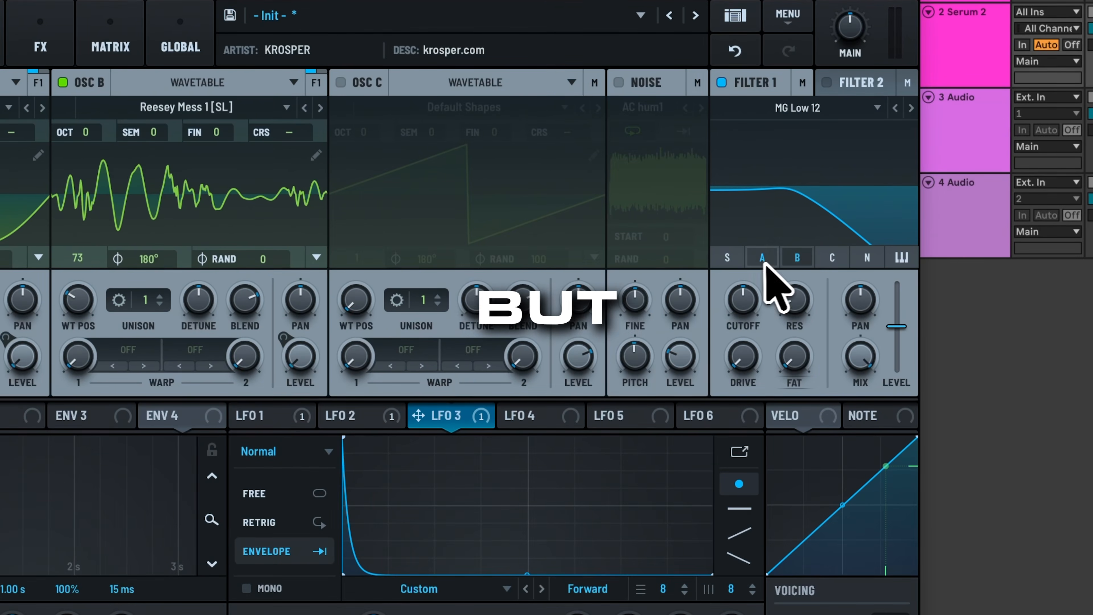
pyautogui.click(910, 108)
pyautogui.click(911, 107)
pyautogui.click(911, 108)
pyautogui.click(910, 107)
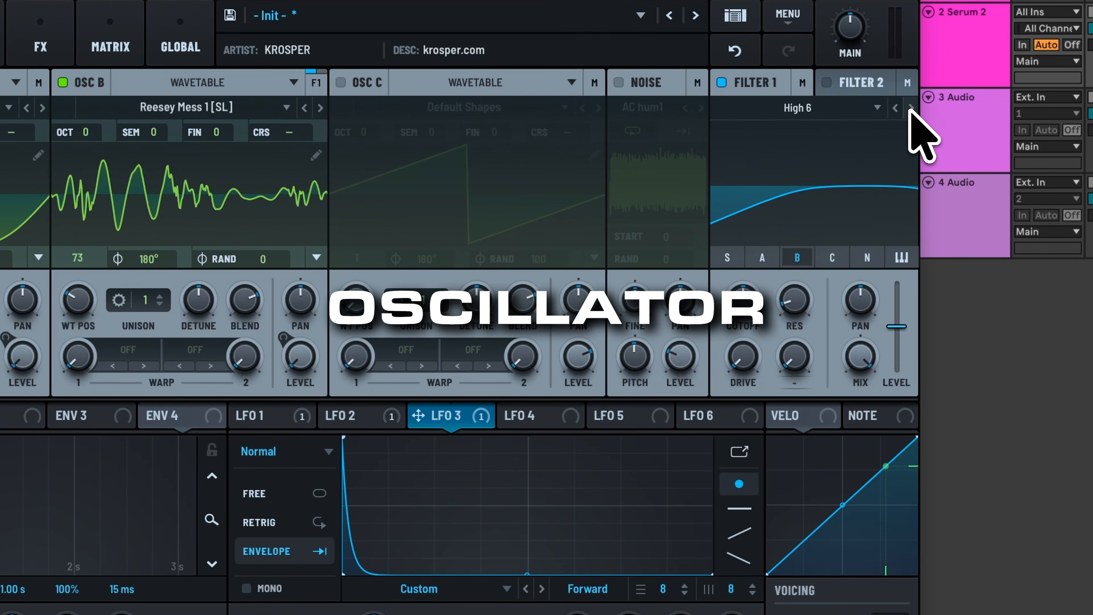
pyautogui.click(911, 107)
# Step: Set Filter 1 resonance to 62%, raise its drive, and cutoff to about 1041 Hz
pyautogui.moveTo(804, 304); pyautogui.dragTo(828, 188)
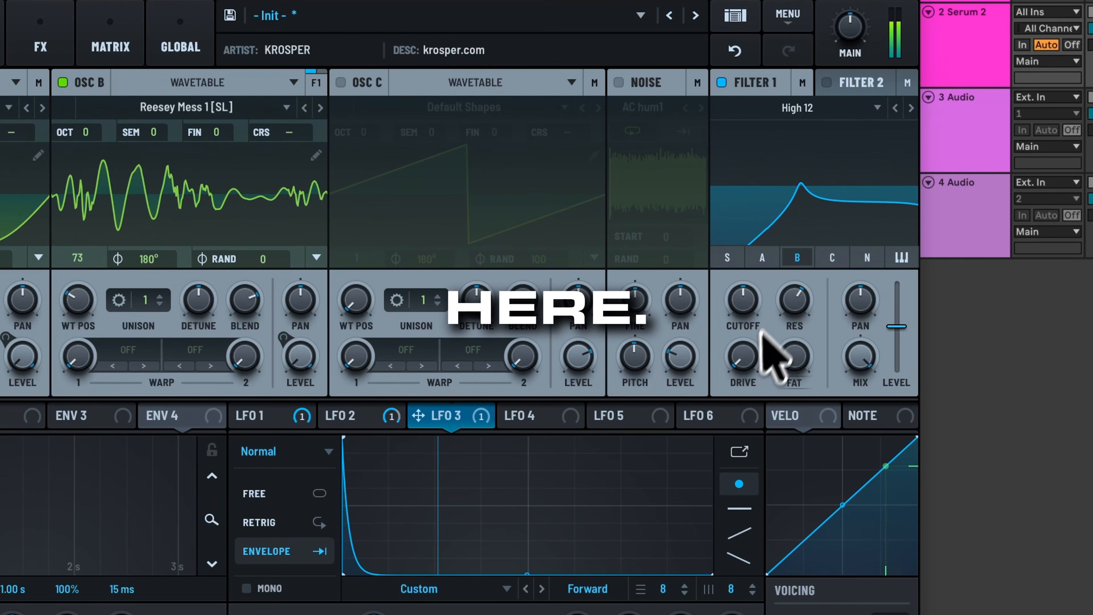
pyautogui.moveTo(746, 358); pyautogui.dragTo(781, 258)
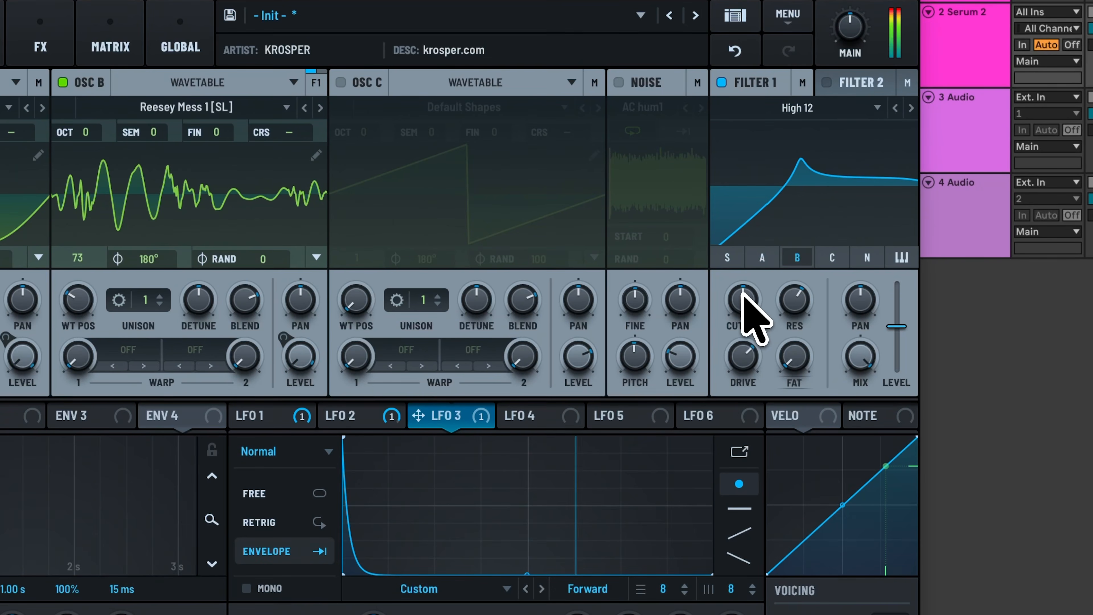
pyautogui.moveTo(738, 290); pyautogui.dragTo(742, 275)
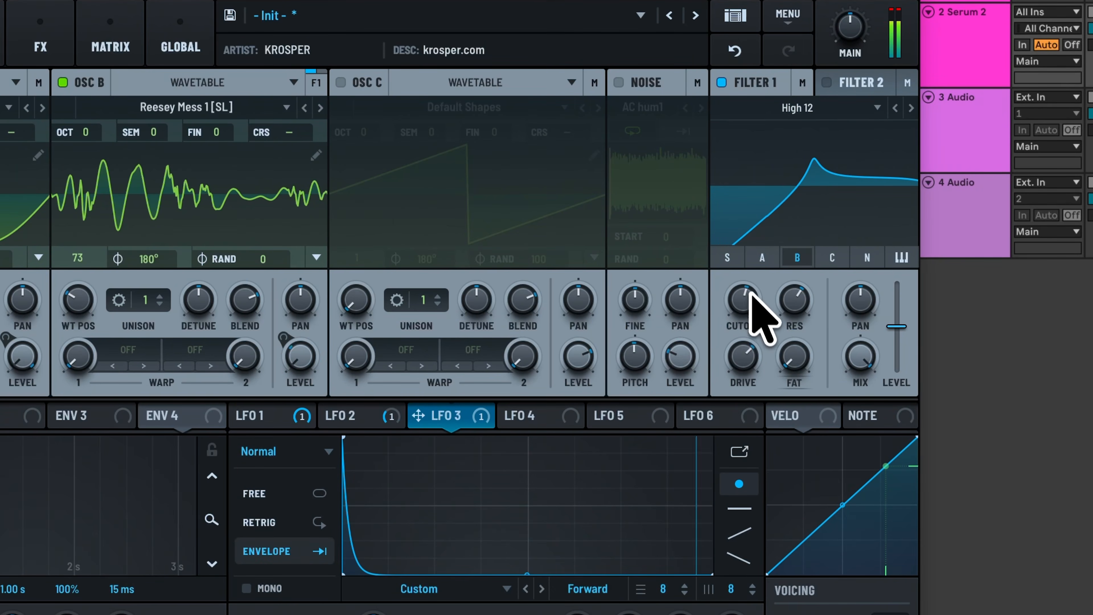
pyautogui.moveTo(754, 302); pyautogui.dragTo(754, 293)
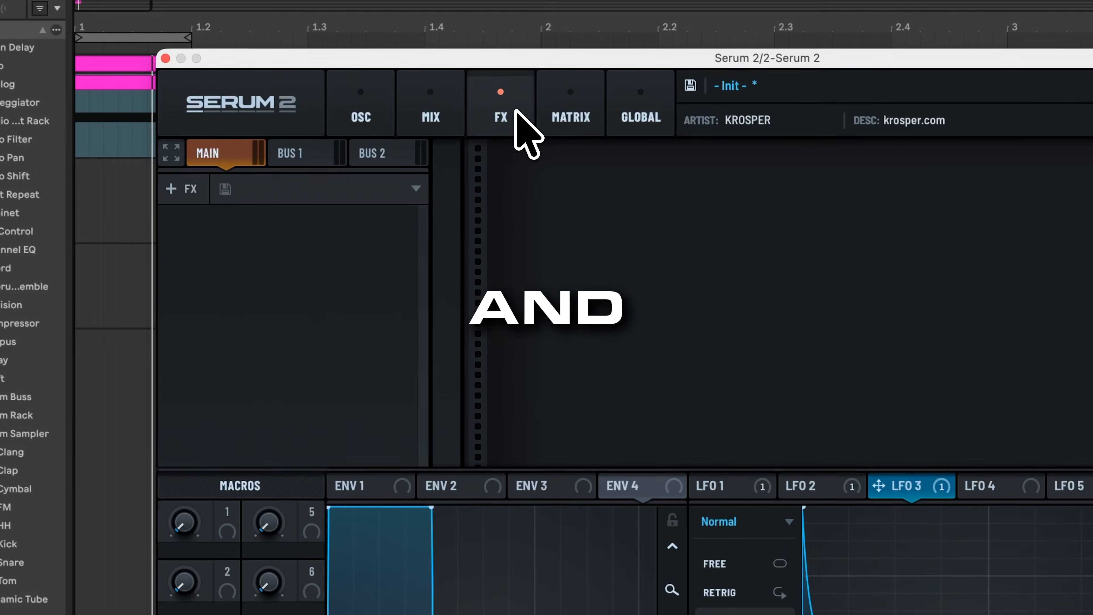
# Step: Add a Distortion effect to the FX chain and return to the oscillator page
pyautogui.click(191, 188)
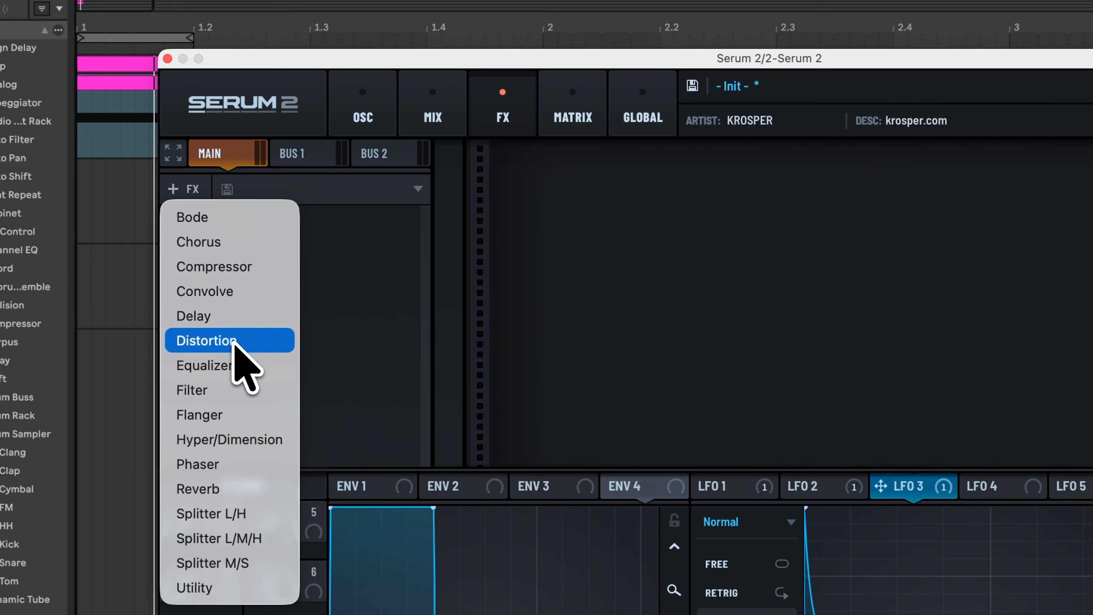
pyautogui.click(232, 341)
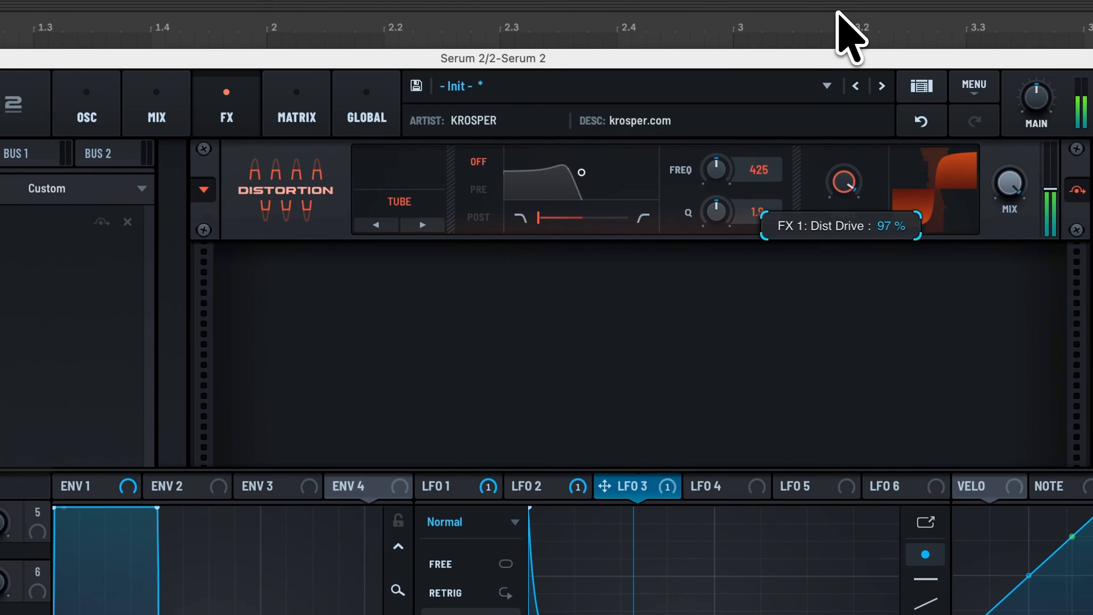
pyautogui.click(86, 112)
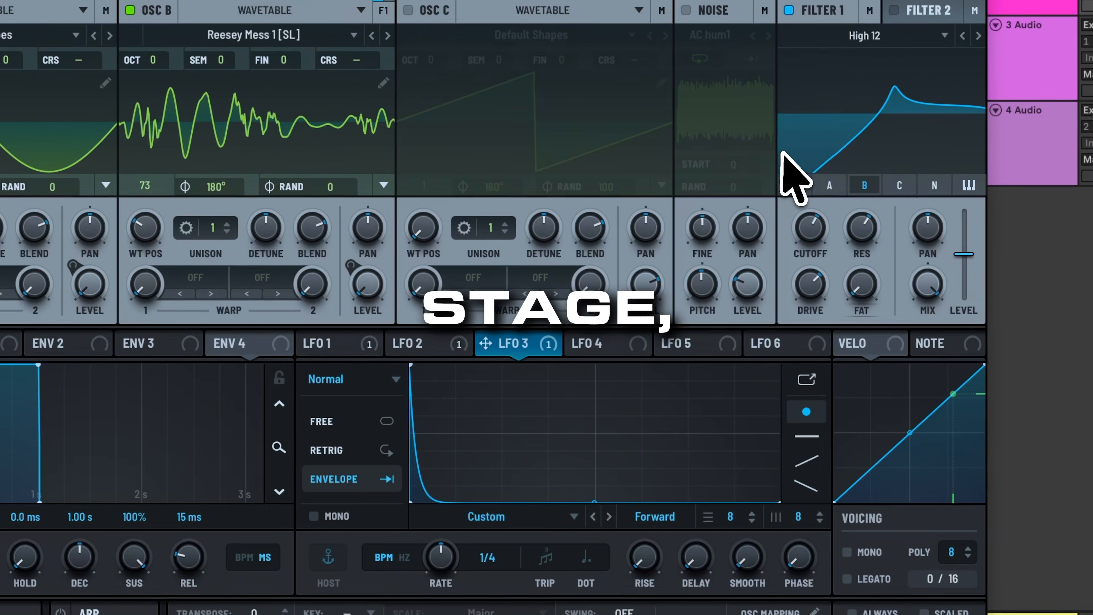
# Step: Redraw LFO 4 as a curve that drops steeply then flattens
pyautogui.click(593, 345)
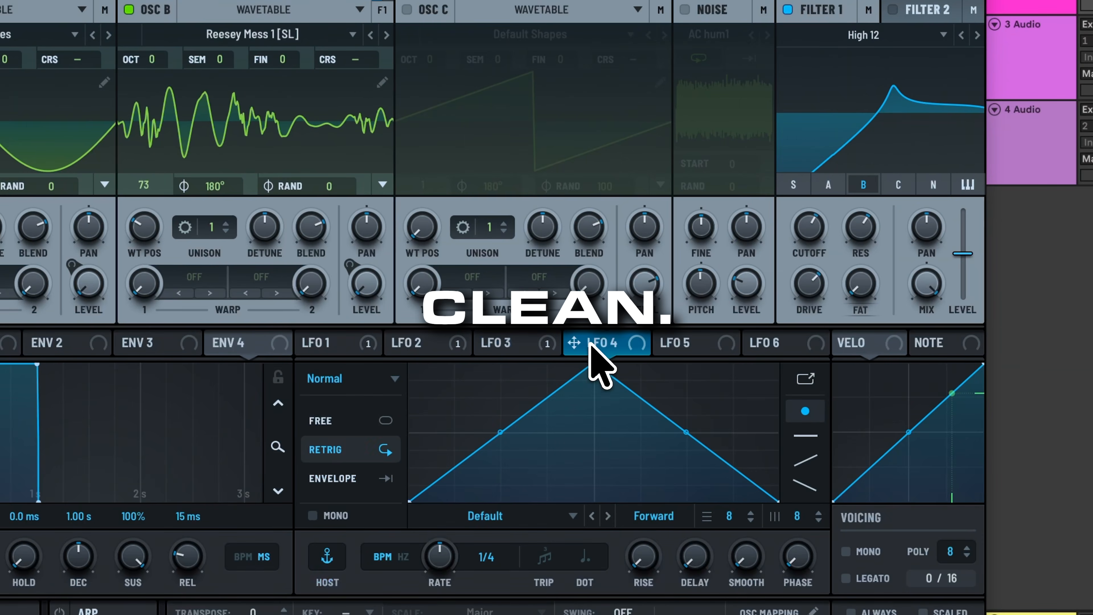
pyautogui.moveTo(594, 365); pyautogui.dragTo(329, 280)
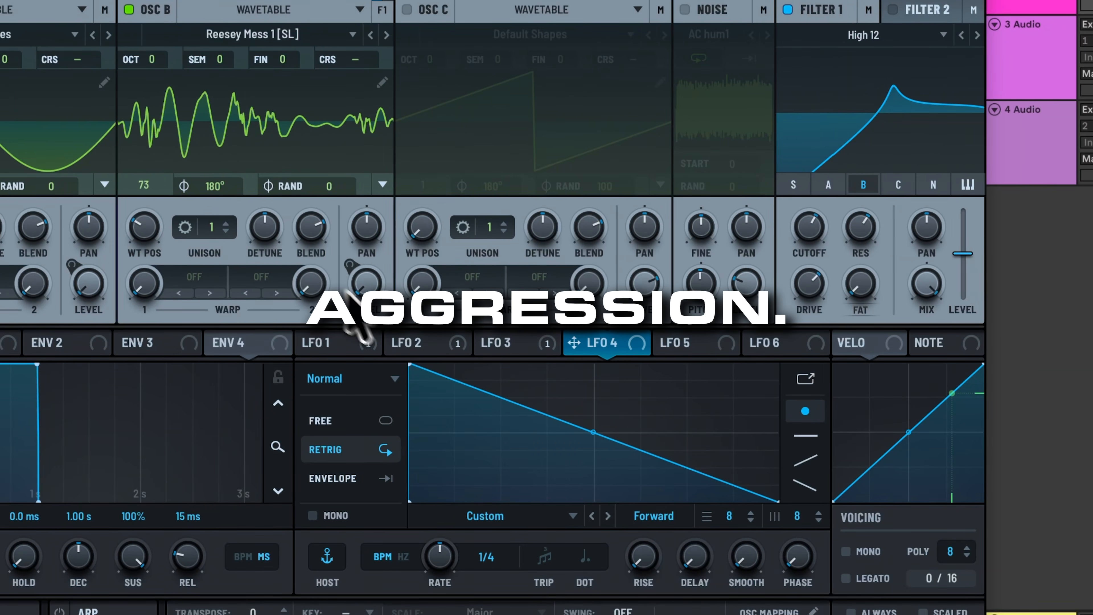
pyautogui.moveTo(469, 378); pyautogui.dragTo(495, 350)
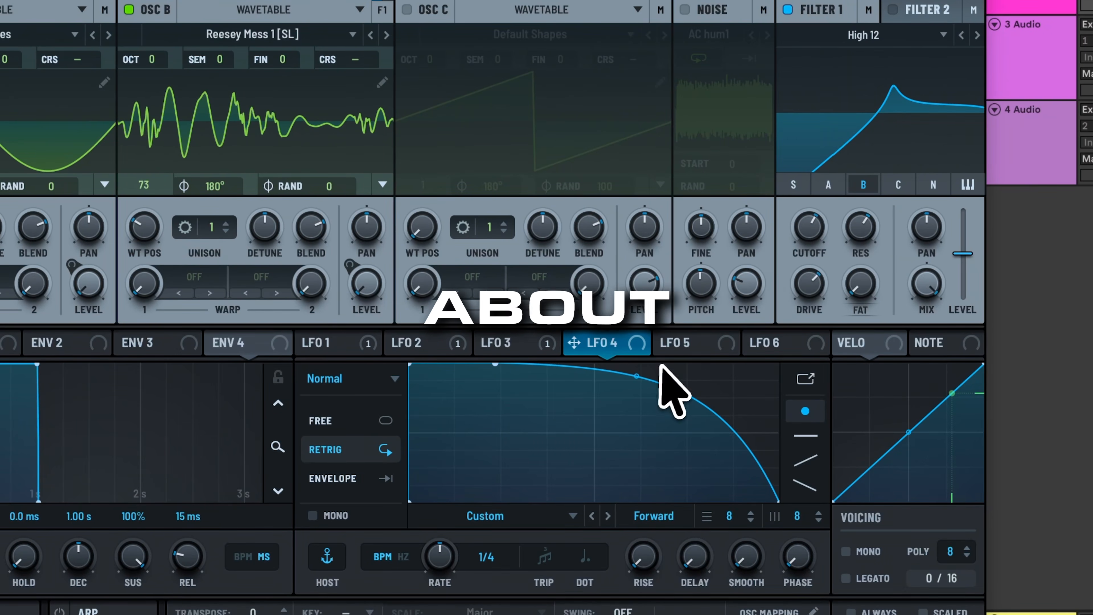
pyautogui.moveTo(637, 377); pyautogui.dragTo(567, 530)
pyautogui.doubleClick(596, 404)
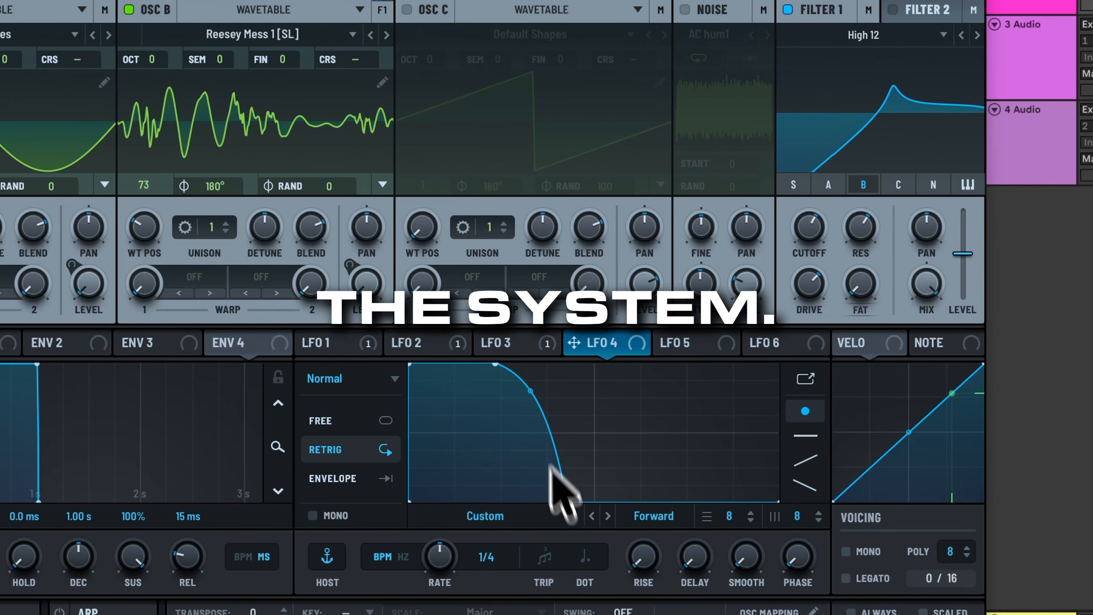
pyautogui.moveTo(527, 396); pyautogui.dragTo(527, 460)
# Step: Put LFO 4 in envelope mode and route it to Filter 1 resonance
pyautogui.click(349, 478)
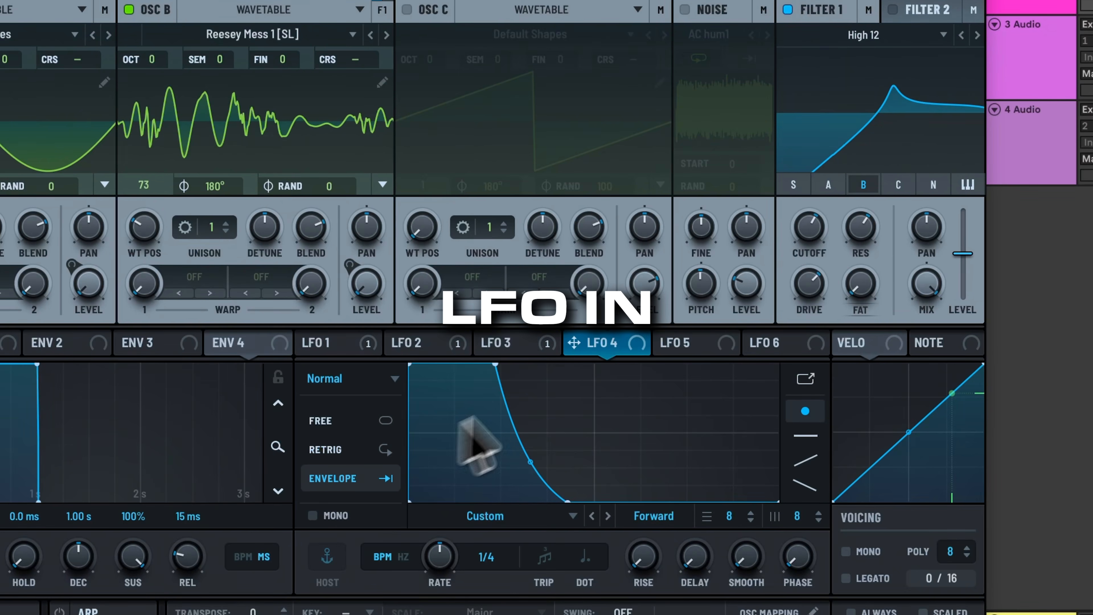
pyautogui.moveTo(575, 343); pyautogui.dragTo(848, 211)
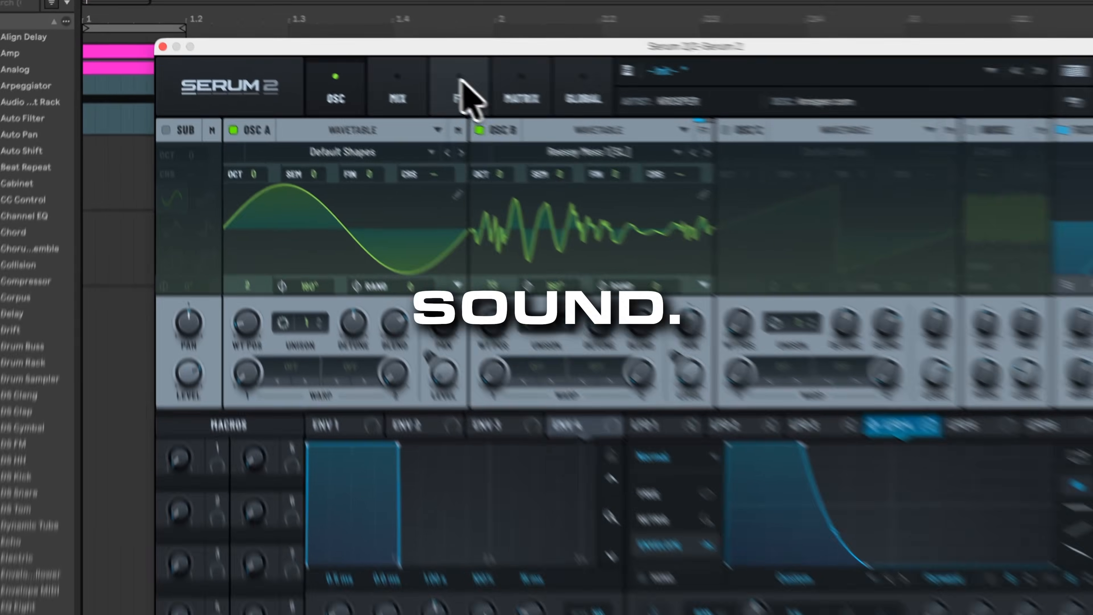
pyautogui.click(362, 57)
pyautogui.click(183, 188)
# Step: Add an Equalizer ahead of the Distortion and a second Distortion at the end with raised drive
pyautogui.click(222, 364)
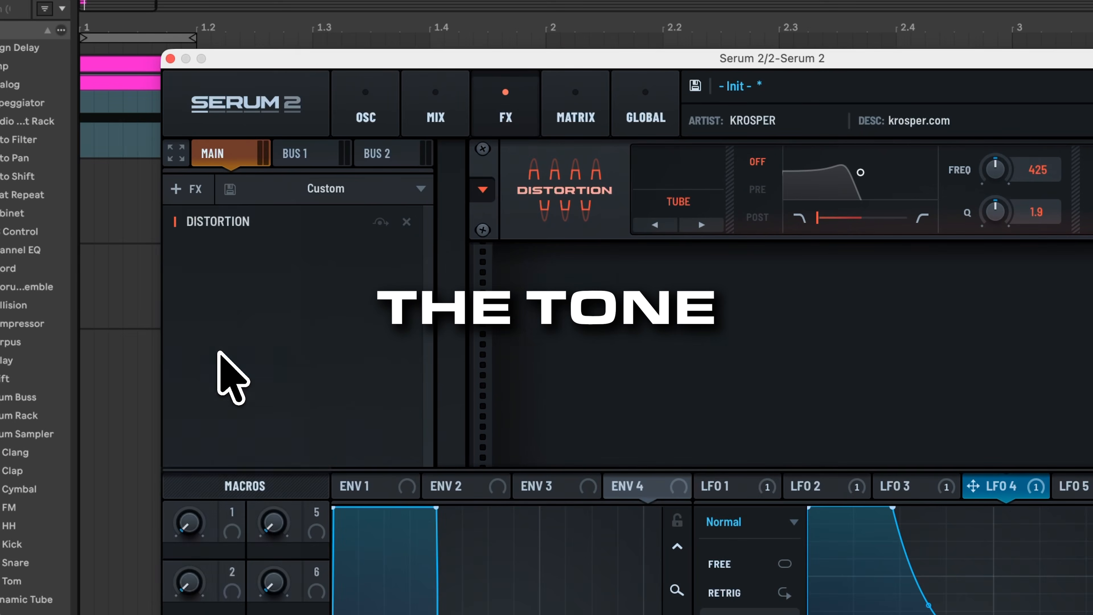
pyautogui.moveTo(297, 265); pyautogui.dragTo(285, 232)
pyautogui.click(191, 188)
pyautogui.click(239, 341)
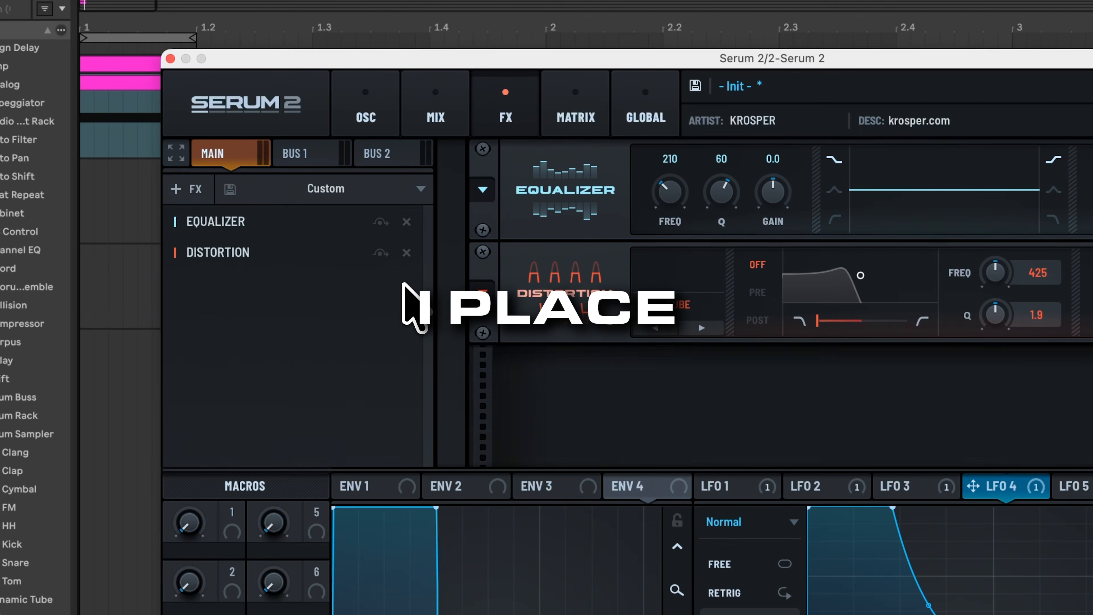
pyautogui.click(186, 193)
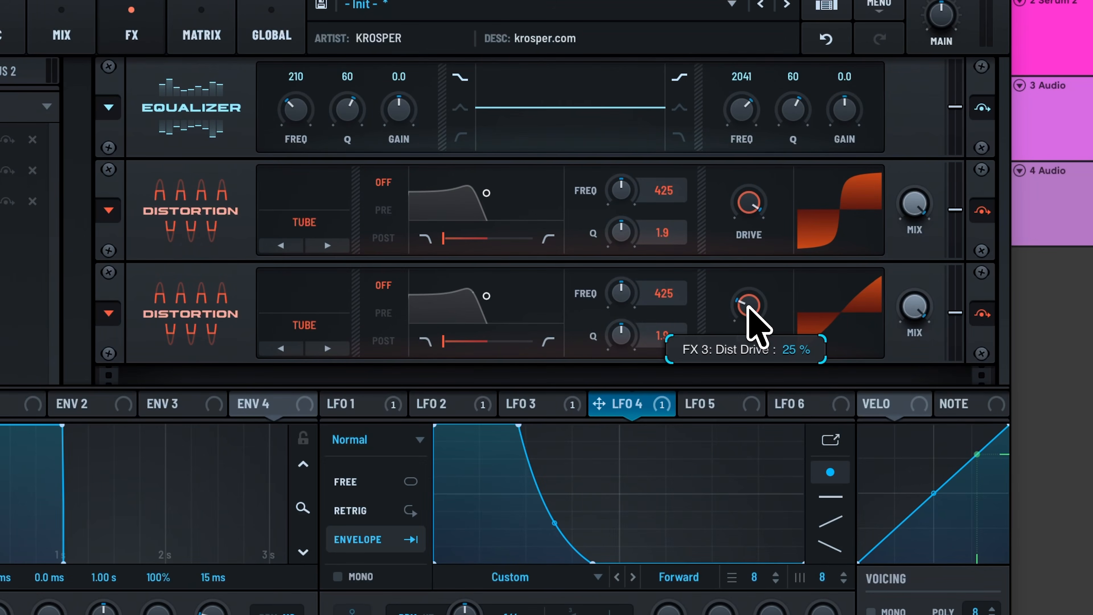
pyautogui.moveTo(747, 306); pyautogui.dragTo(753, 265)
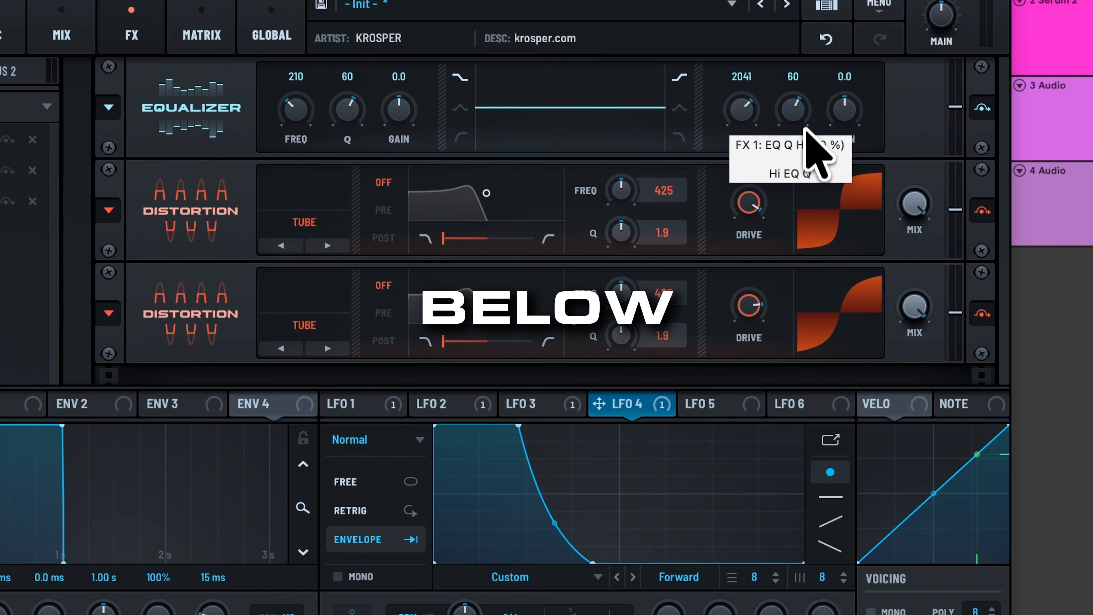
# Step: Make the EQ high band a peak boosted 12.2 dB at about 1369 Hz
pyautogui.click(716, 403)
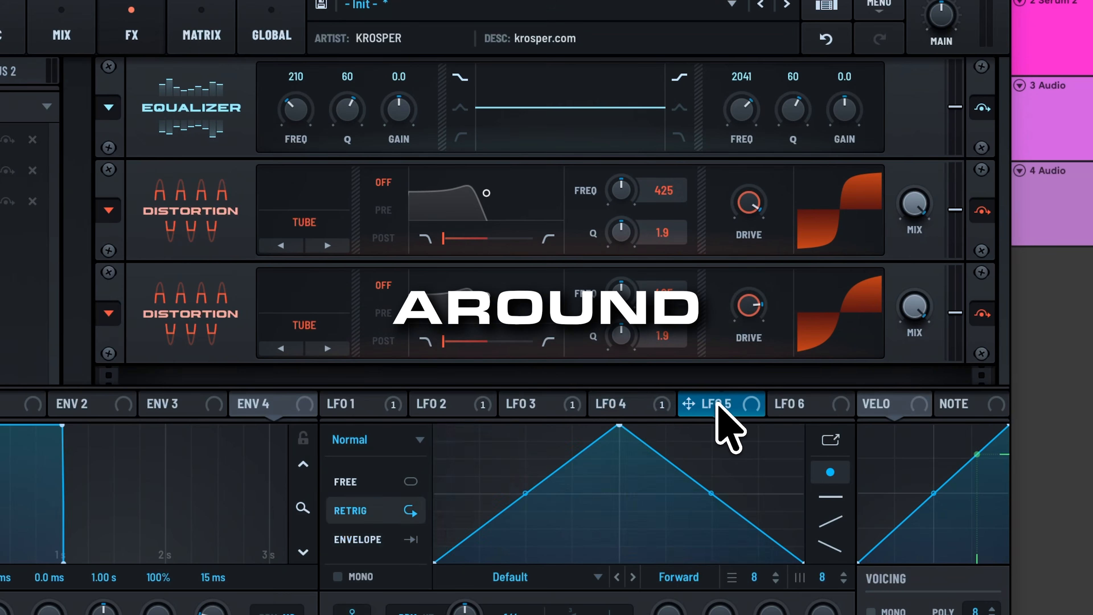
pyautogui.click(680, 108)
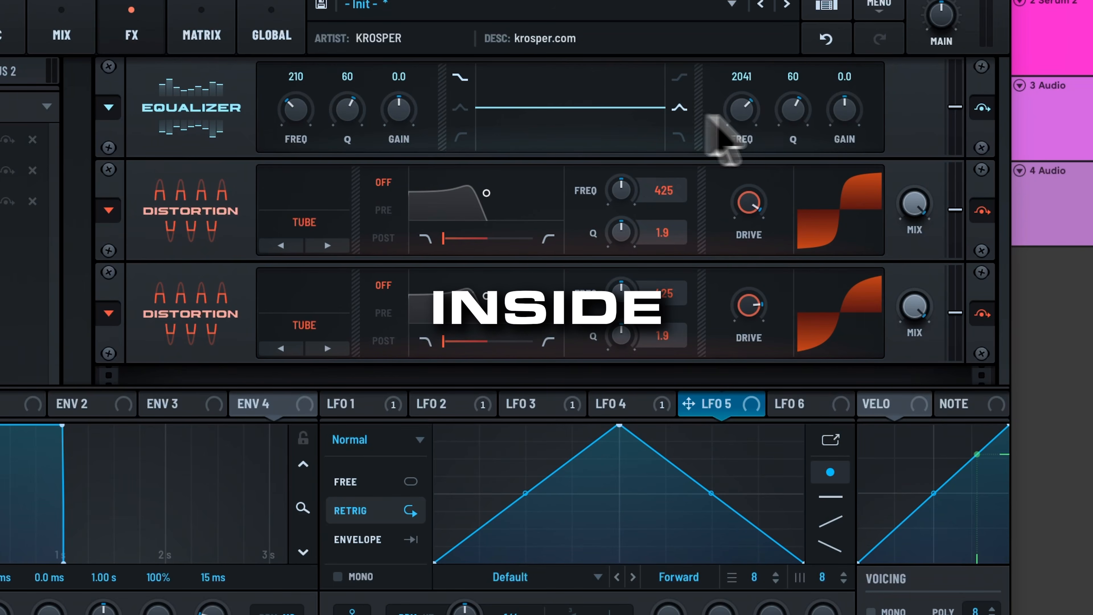
pyautogui.moveTo(860, 130); pyautogui.dragTo(867, 67)
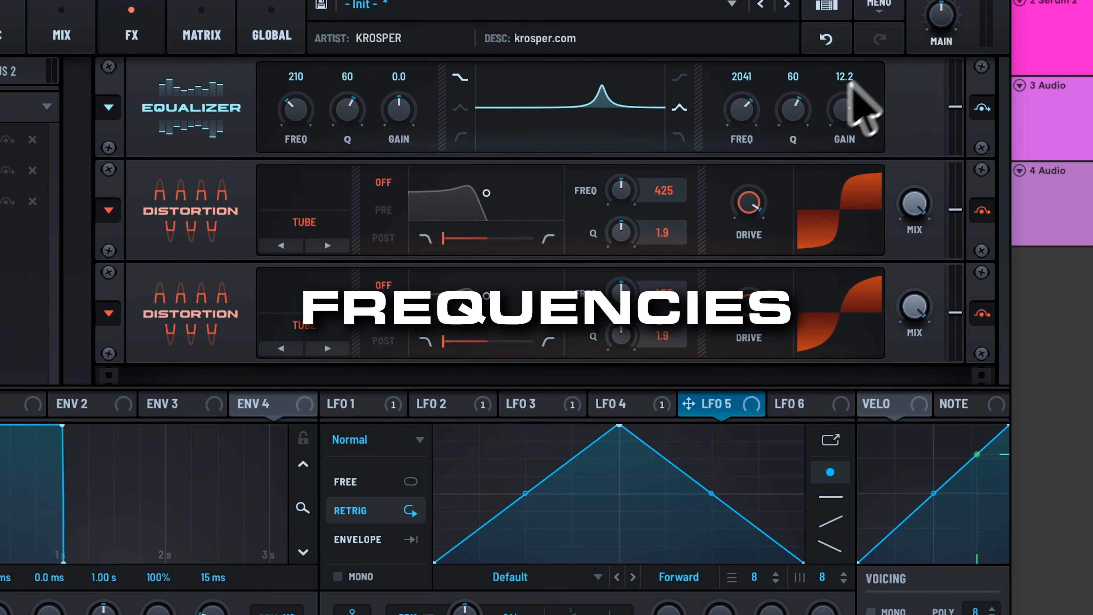
pyautogui.press('space')
pyautogui.moveTo(741, 107); pyautogui.dragTo(737, 128)
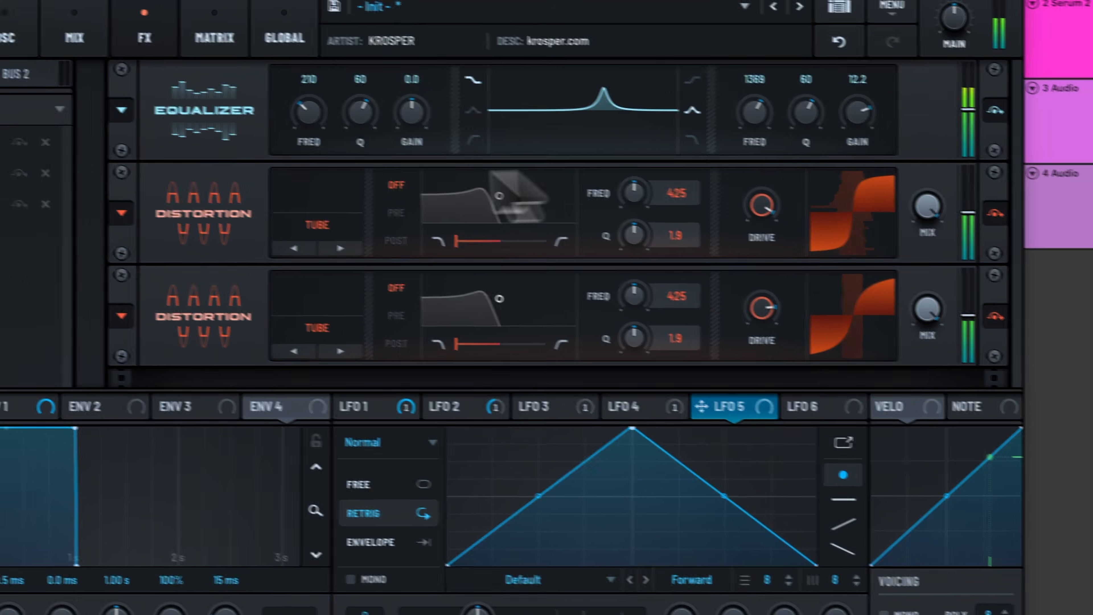
pyautogui.press('space')
# Step: Make the EQ low band a bell, adjusting its gain and lowering its frequency
pyautogui.click(514, 120)
pyautogui.moveTo(465, 121); pyautogui.dragTo(471, 86)
pyautogui.press('space')
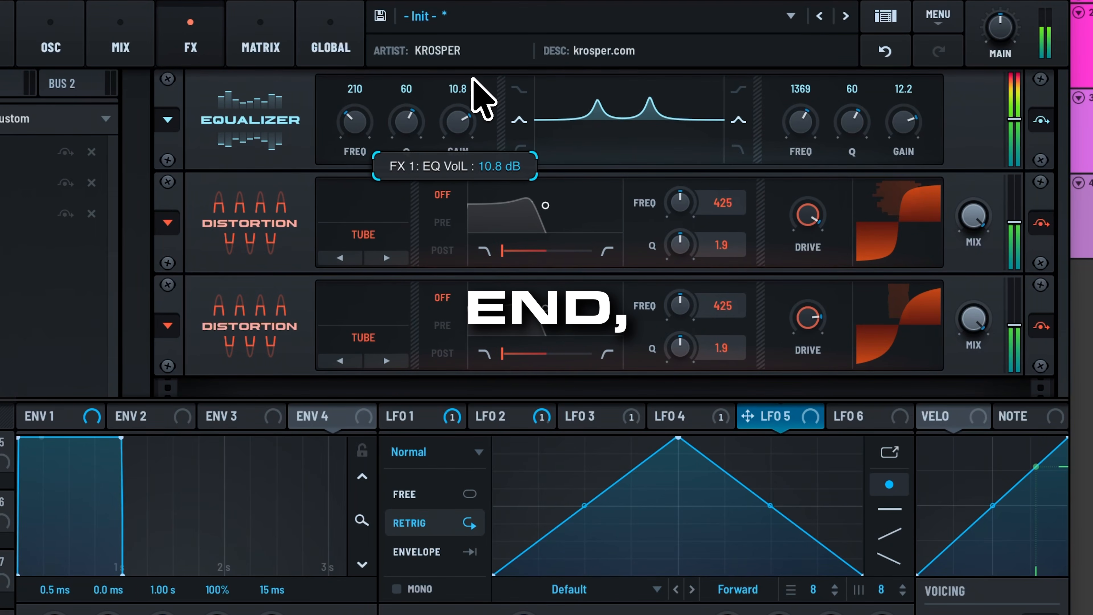
pyautogui.moveTo(342, 122); pyautogui.dragTo(350, 151)
pyautogui.press('space')
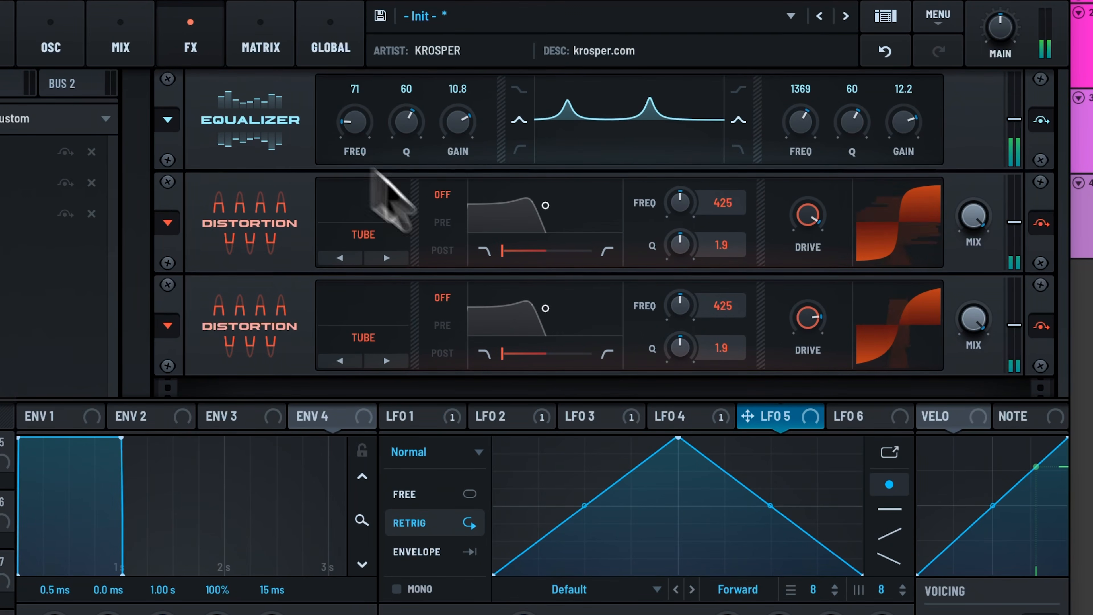
pyautogui.press('space')
pyautogui.moveTo(457, 142); pyautogui.dragTo(452, 166)
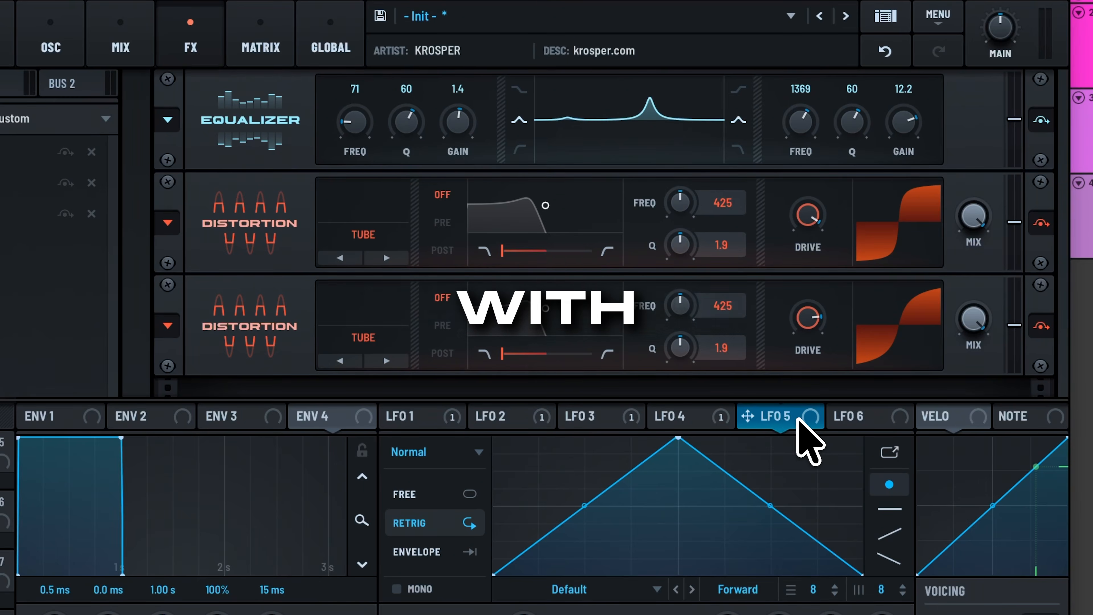
# Step: Route LFO 5 to the Equalizer's low-band gain at 26%
pyautogui.moveTo(797, 418); pyautogui.dragTo(453, 150)
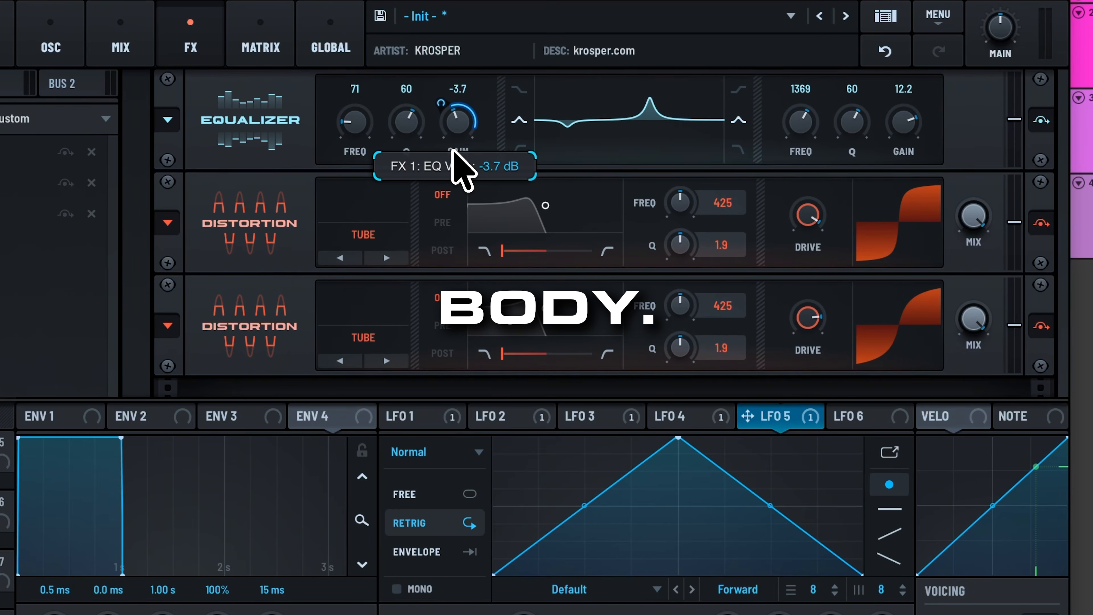
pyautogui.scroll(1, 454, 150)
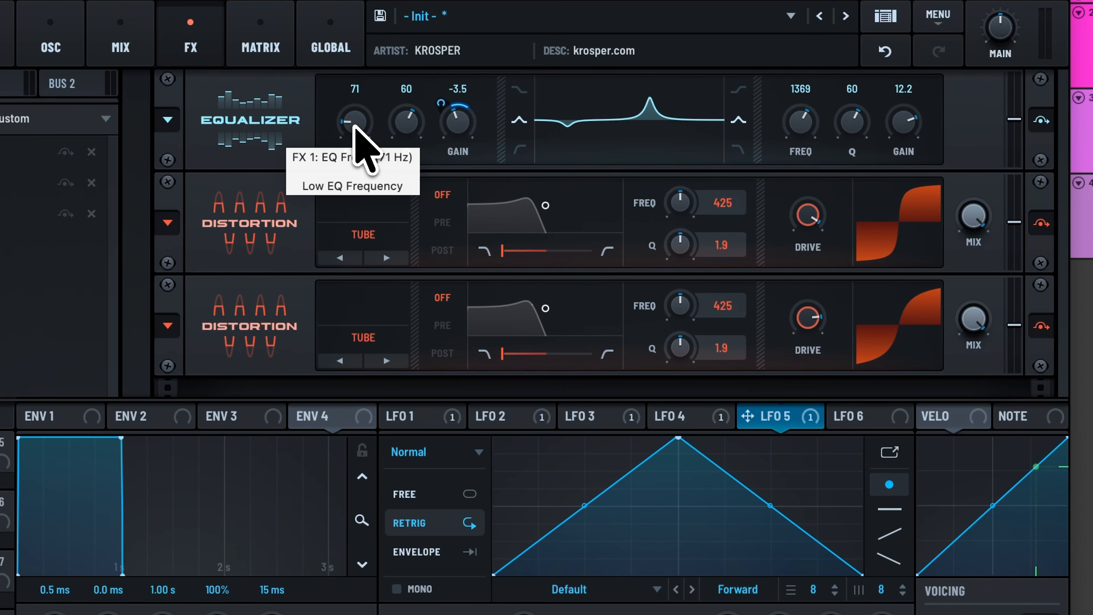
pyautogui.scroll(-3, 353, 125)
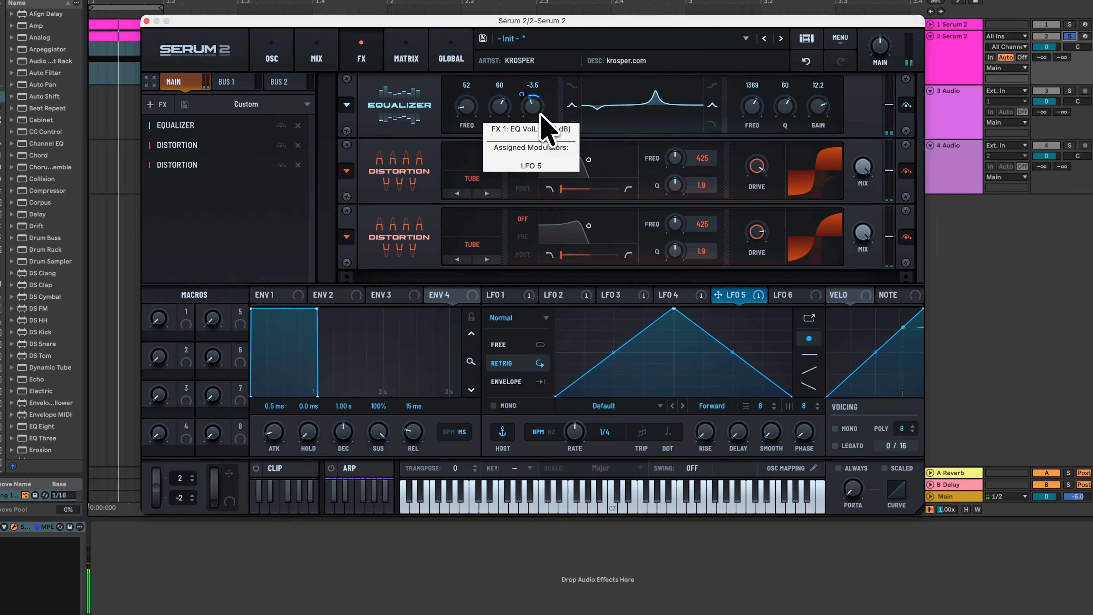
# Step: Cut LFO 5's depth to 25%, raise the high EQ frequency, and curve LFO 5 with an earlier peak
pyautogui.press('space')
pyautogui.moveTo(522, 94); pyautogui.dragTo(521, 90)
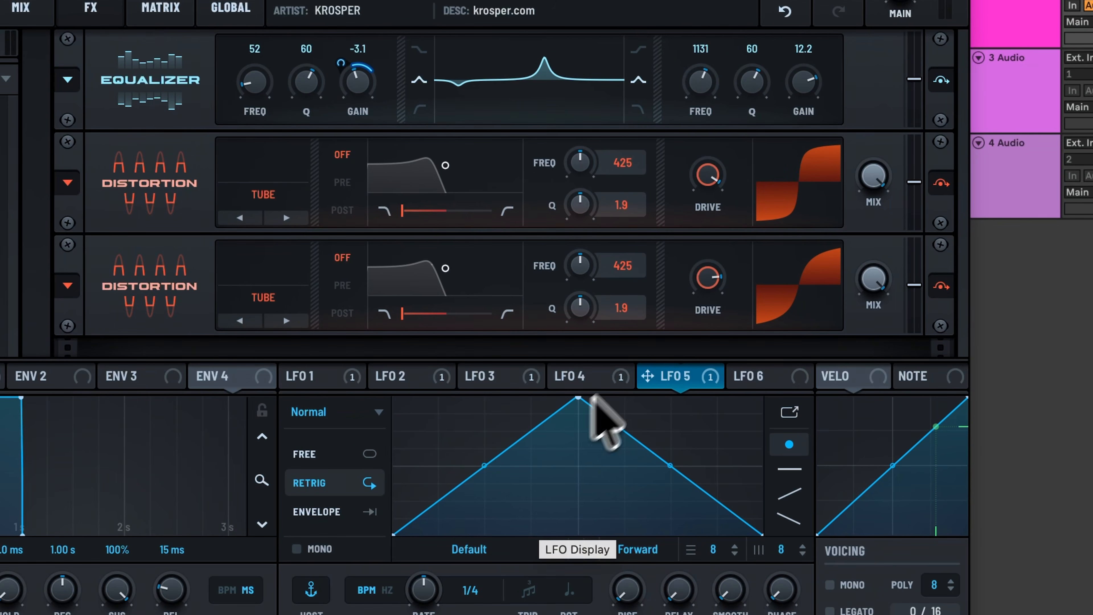
pyautogui.moveTo(700, 92); pyautogui.dragTo(708, 28)
pyautogui.moveTo(578, 397); pyautogui.dragTo(464, 411)
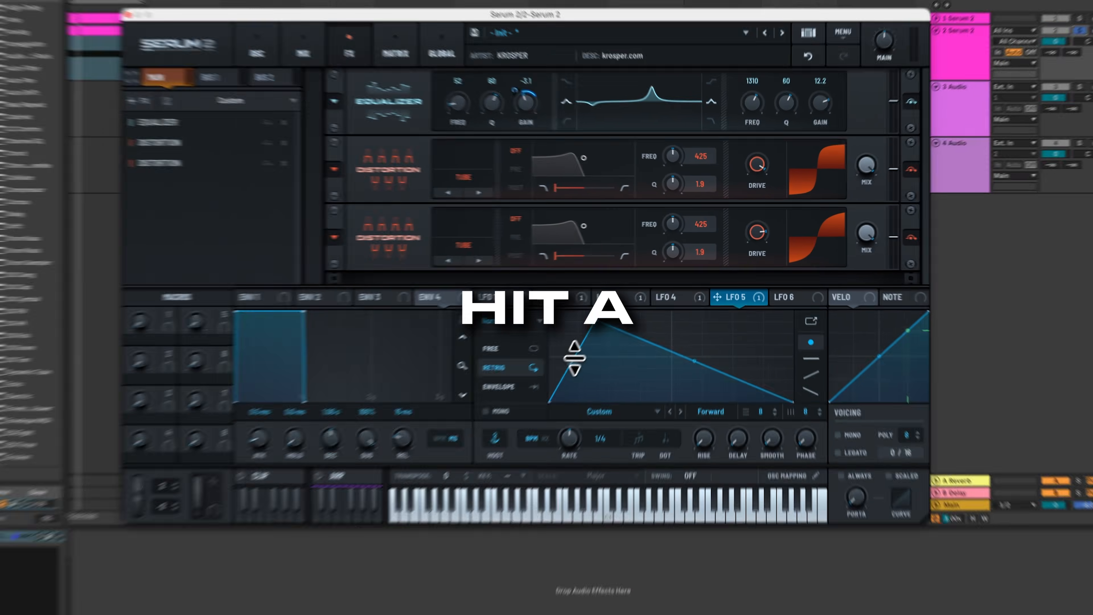
pyautogui.moveTo(575, 358); pyautogui.dragTo(576, 368)
pyautogui.moveTo(592, 321); pyautogui.dragTo(585, 320)
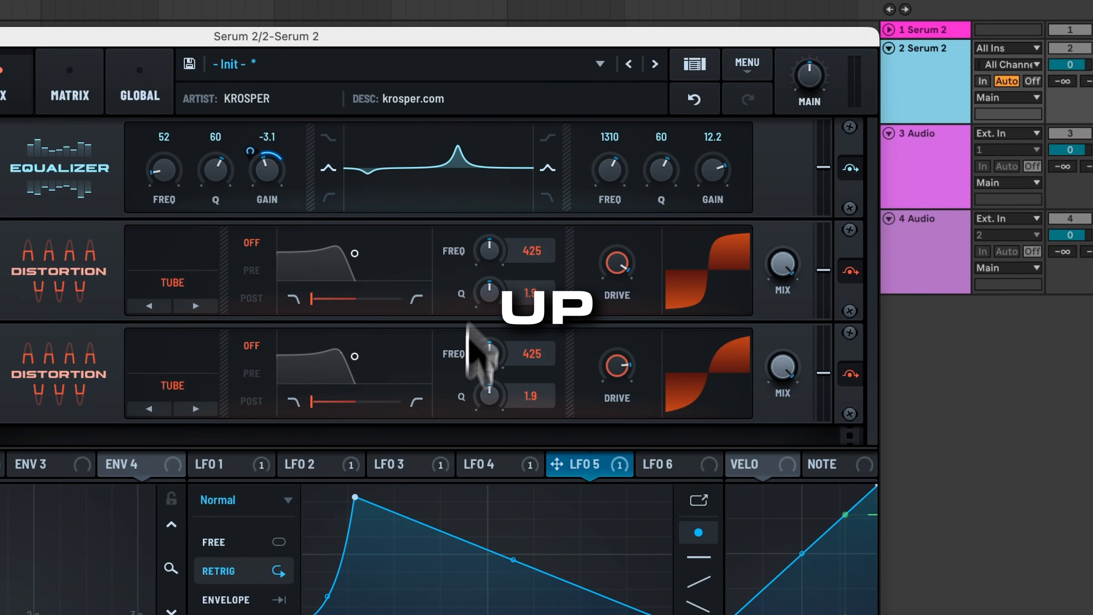
# Step: Route LFO 4 to the EQ high-band gain and set that band's Q to 49
pyautogui.click(482, 459)
pyautogui.moveTo(482, 458); pyautogui.dragTo(696, 220)
pyautogui.moveTo(666, 166); pyautogui.dragTo(611, 164)
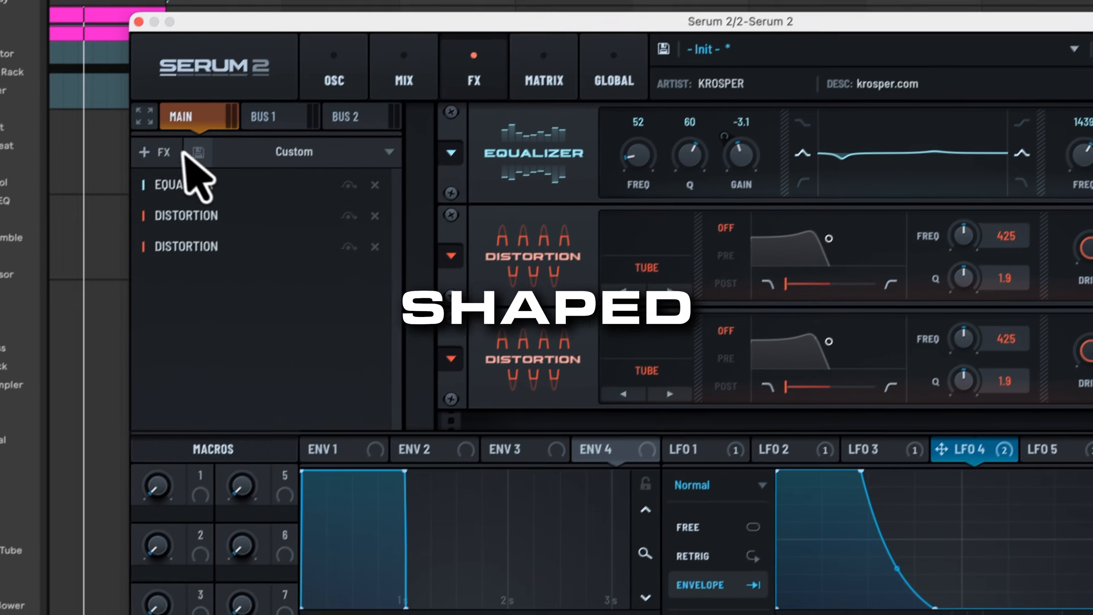
# Step: Add Hyper/Dimension at the head of the FX chain, compare it via bypass, then reopen the effect list
pyautogui.click(181, 152)
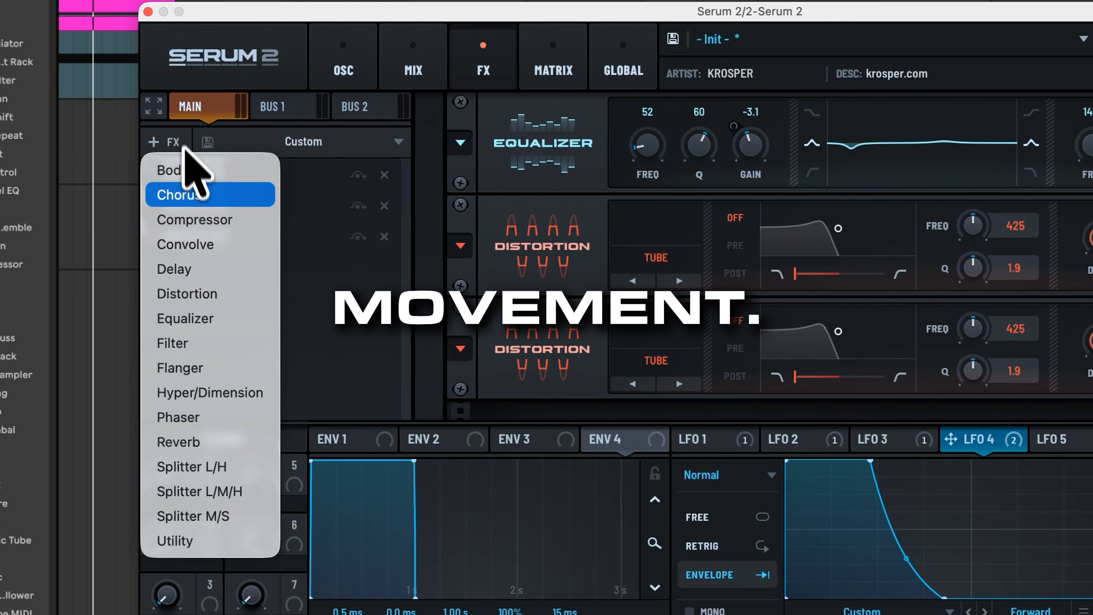
pyautogui.click(200, 396)
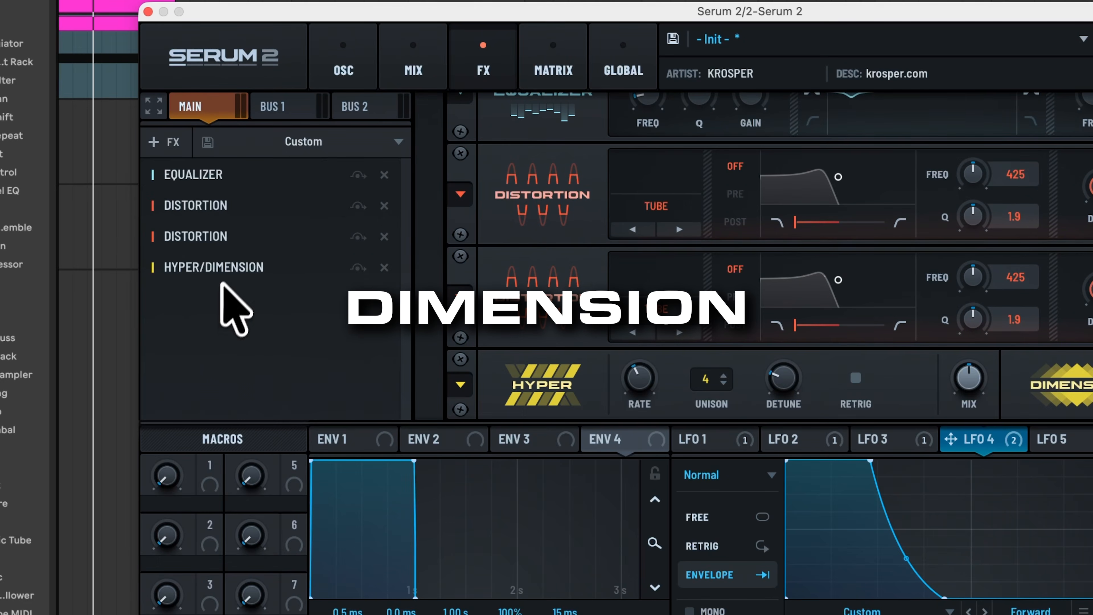
pyautogui.moveTo(221, 269); pyautogui.dragTo(231, 181)
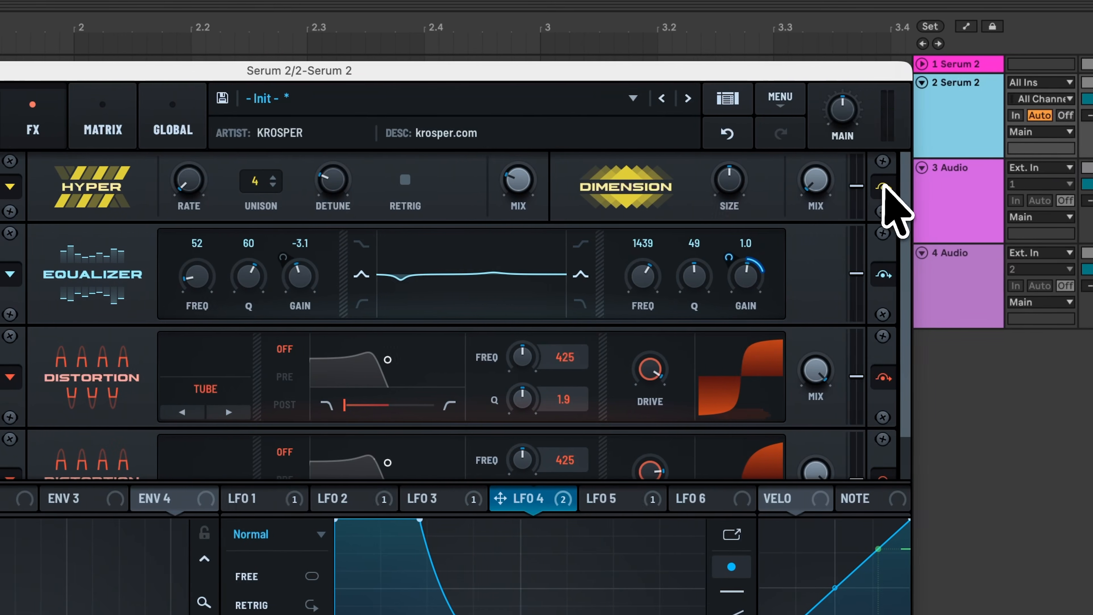
pyautogui.click(921, 187)
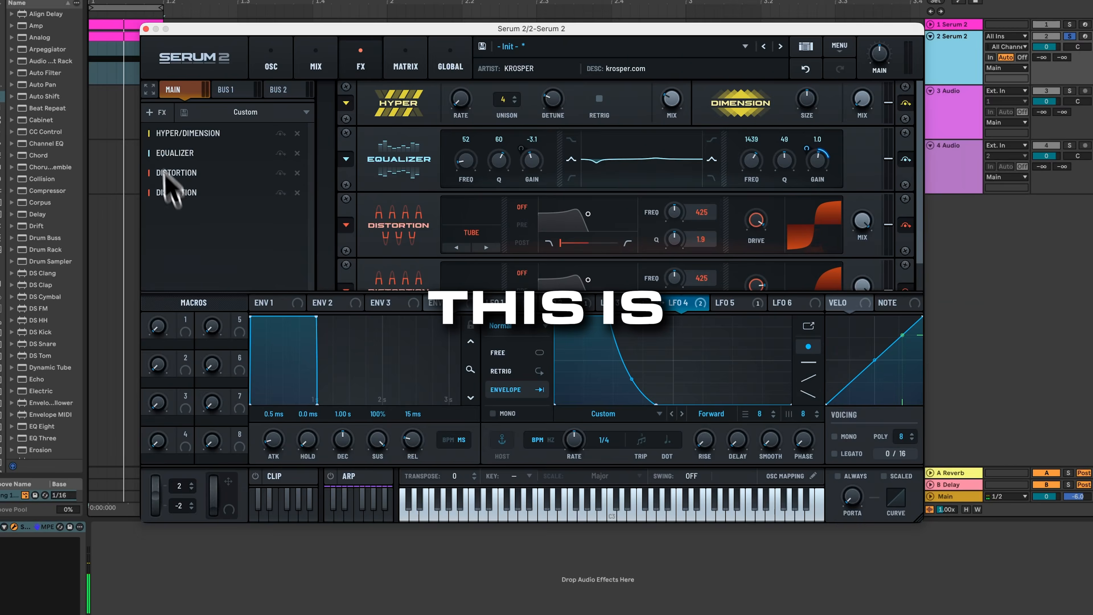
pyautogui.click(34, 199)
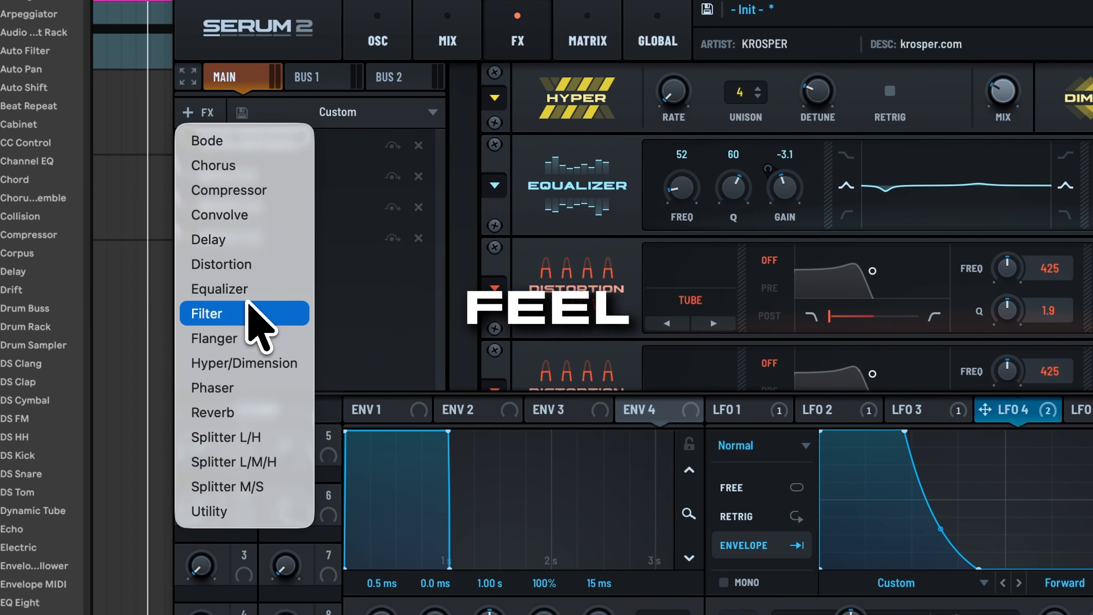
# Step: Add a Hall reverb to the effects chain with its low cut at 43
pyautogui.click(261, 412)
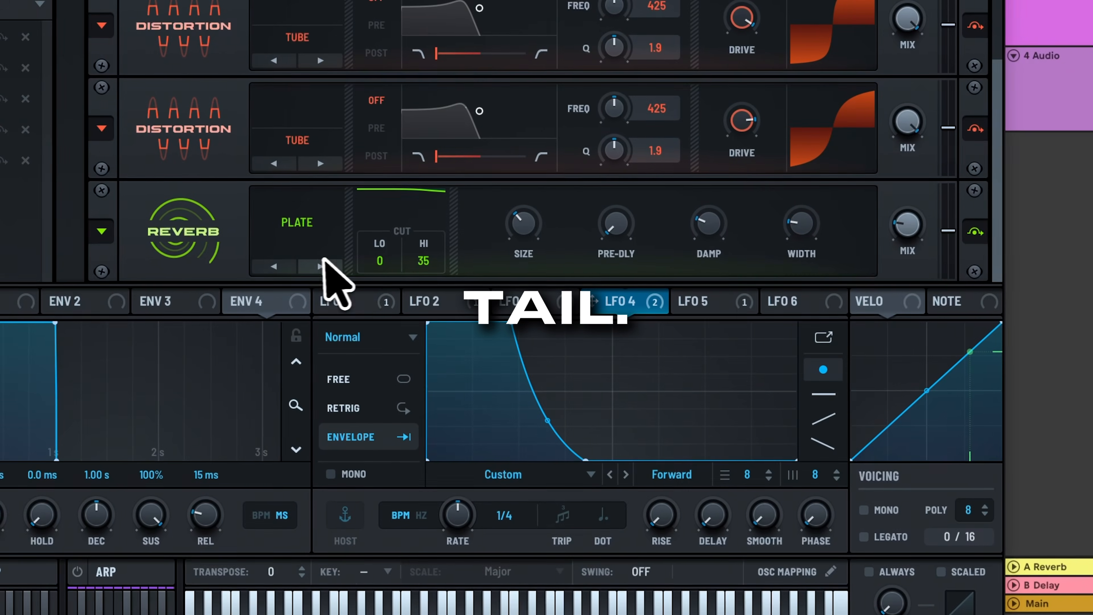
pyautogui.click(713, 374)
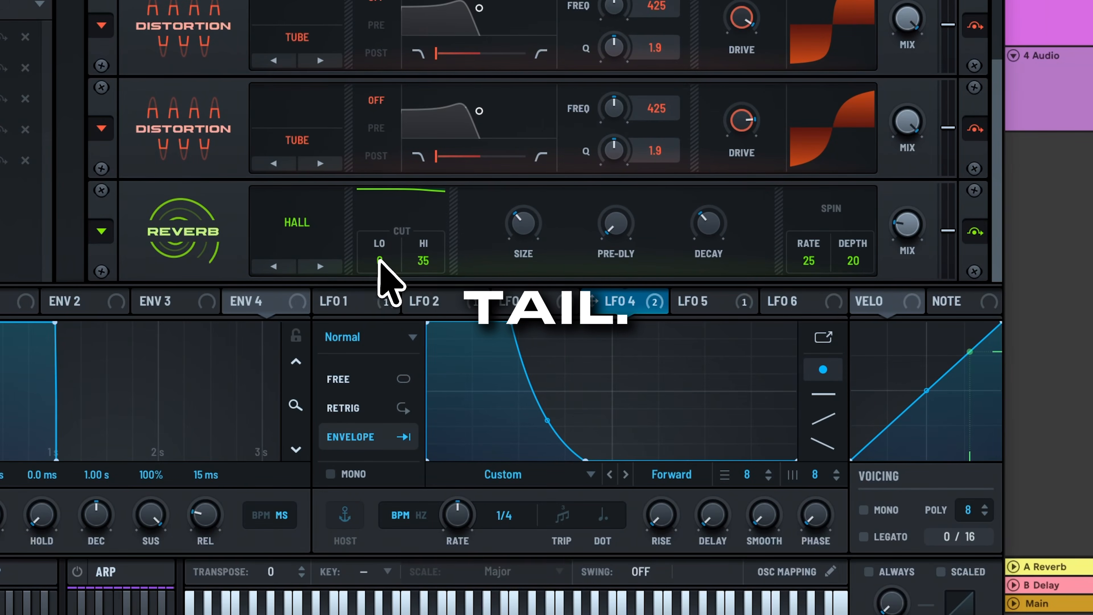
pyautogui.moveTo(379, 157); pyautogui.dragTo(378, 159)
# Step: Make LFO 6 a one-shot rising envelope ramp driving the reverb mix, then play a note
pyautogui.click(706, 301)
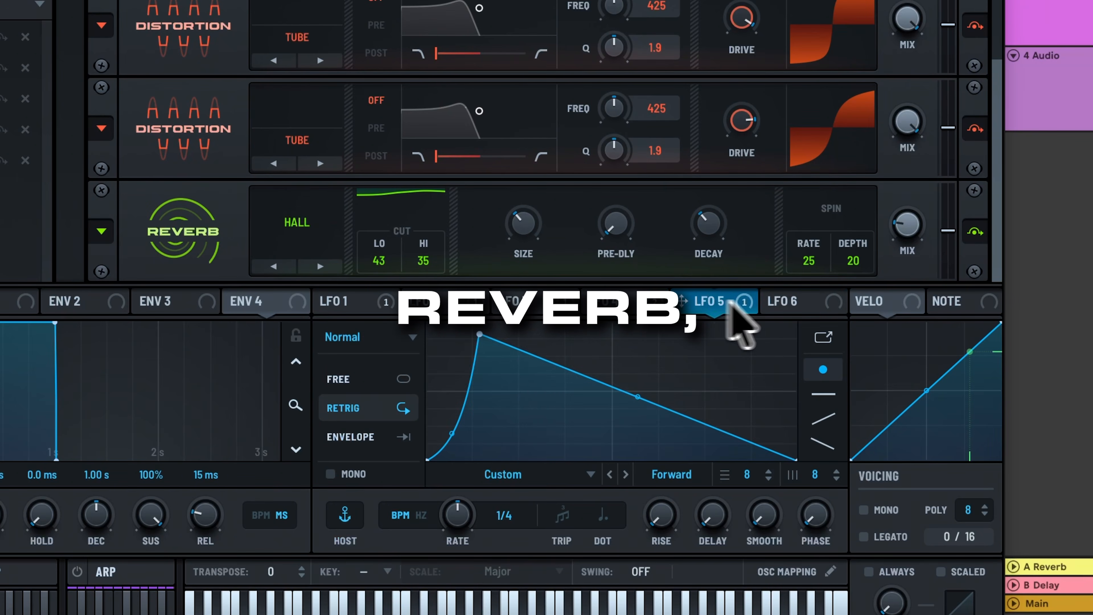
pyautogui.click(794, 302)
pyautogui.moveTo(629, 324); pyautogui.dragTo(840, 373)
pyautogui.click(385, 437)
pyautogui.doubleClick(541, 436)
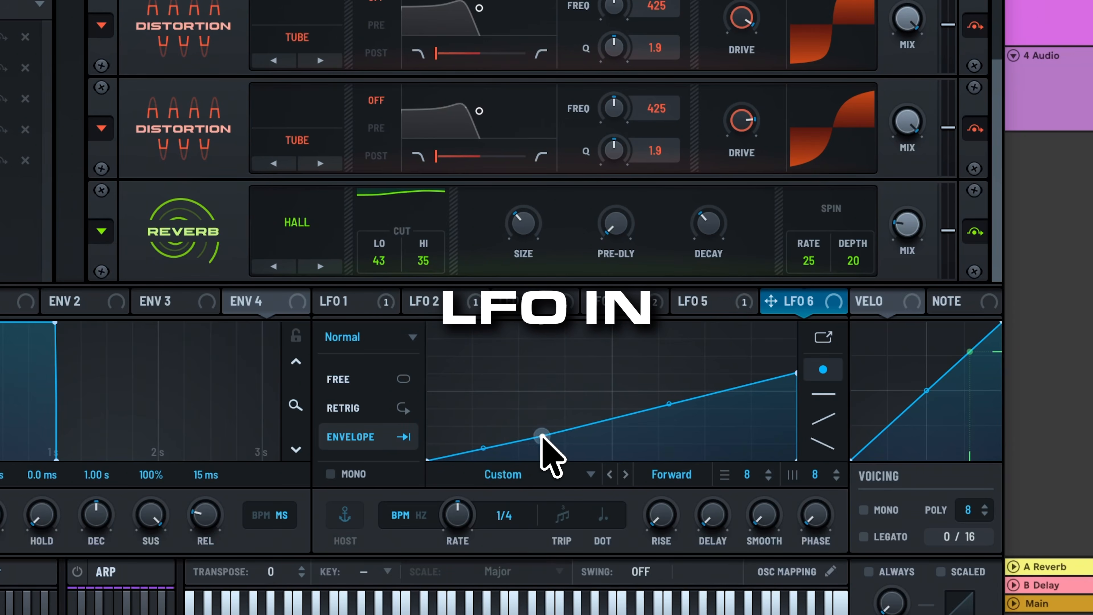
pyautogui.moveTo(796, 309); pyautogui.dragTo(866, 244)
pyautogui.moveTo(894, 202)
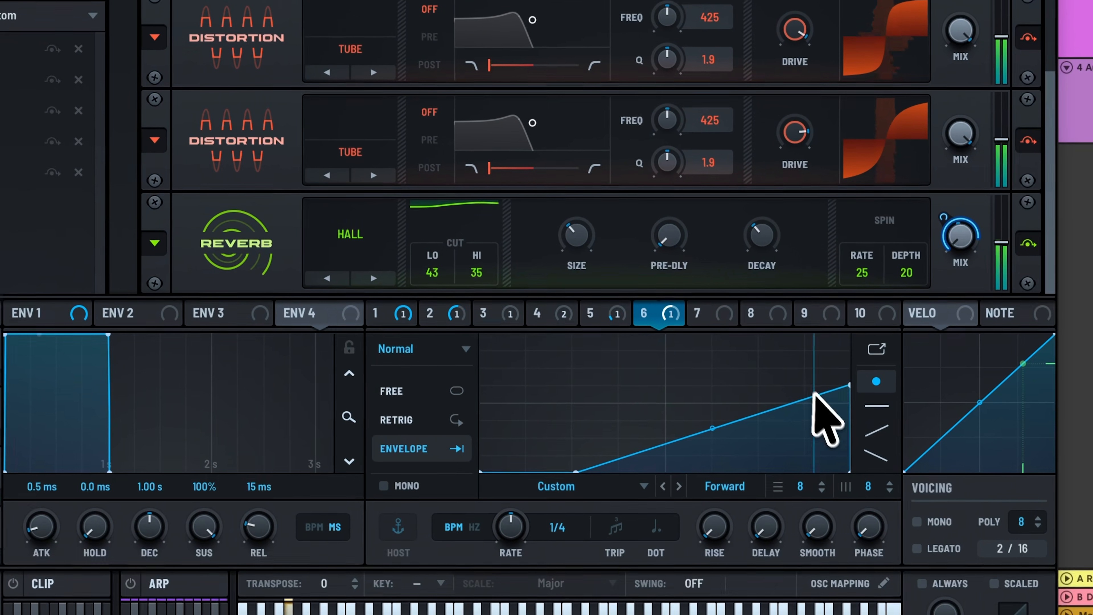
pyautogui.press('space')
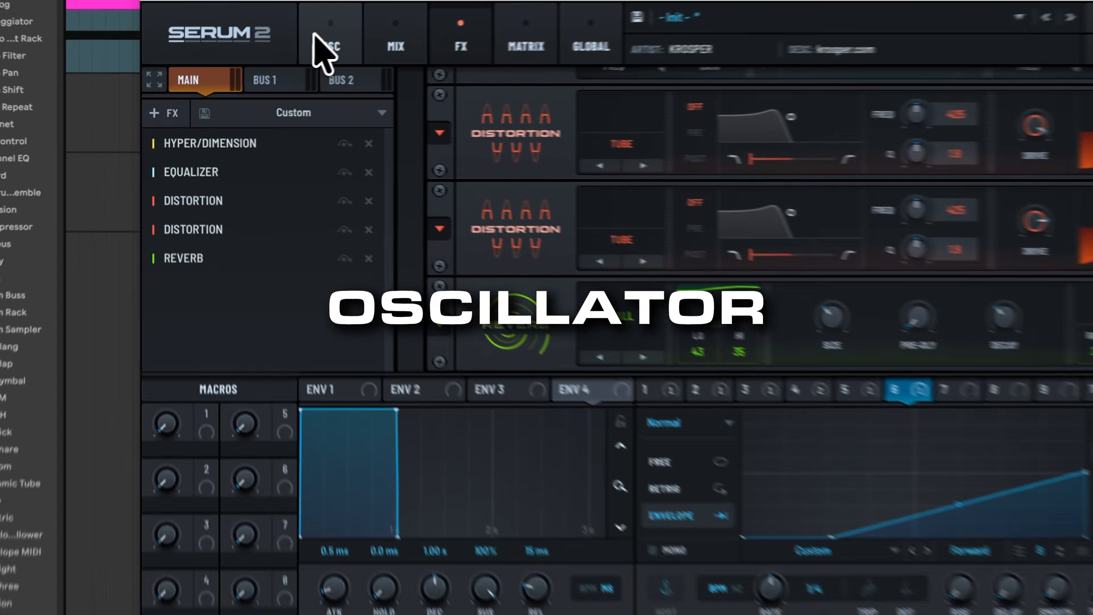
# Step: Give oscillator B the FM (A) warp mode with an amount of about 9%
pyautogui.click(261, 69)
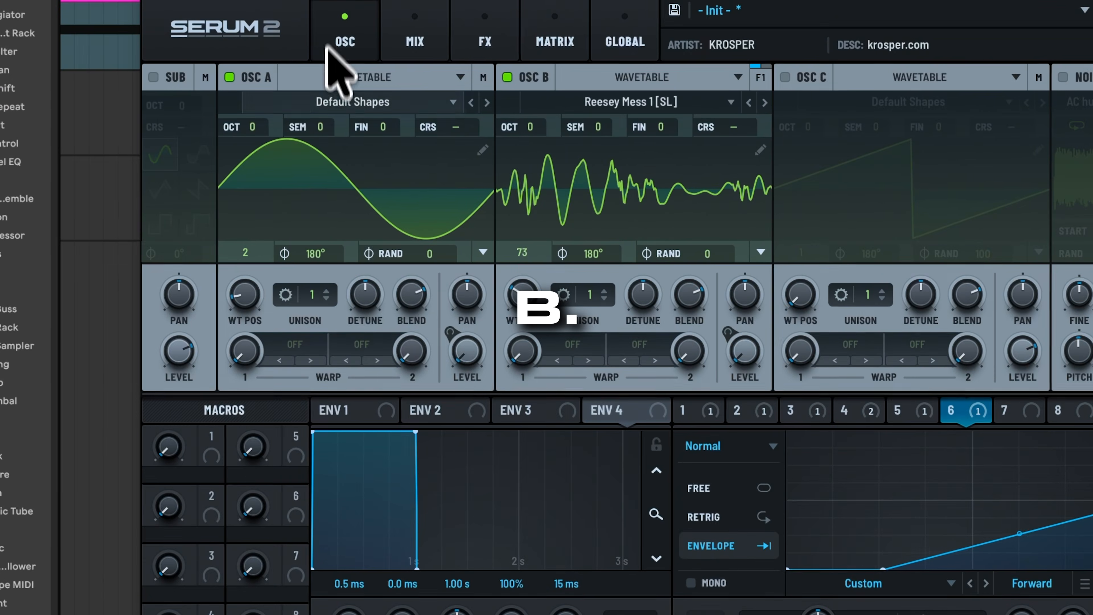
pyautogui.click(586, 341)
pyautogui.moveTo(615, 500)
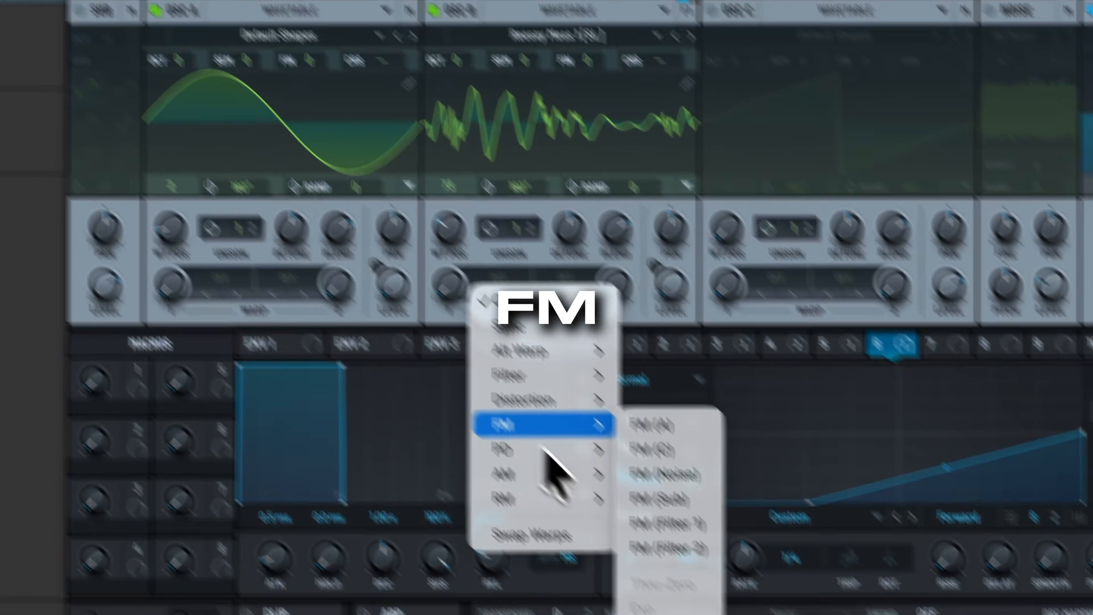
pyautogui.moveTo(546, 452)
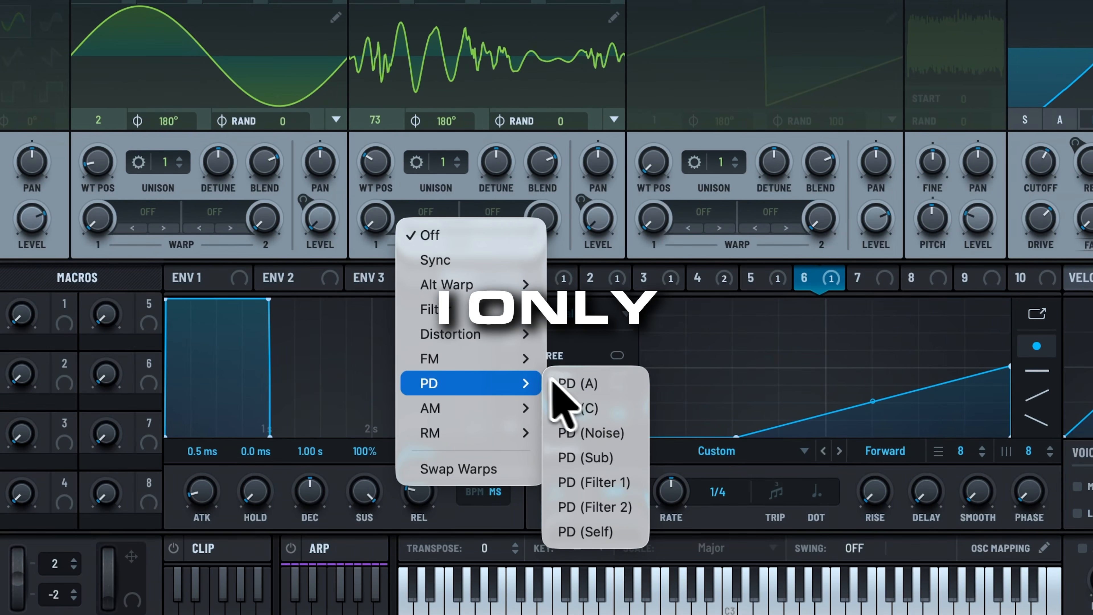
pyautogui.moveTo(523, 360)
pyautogui.click(589, 359)
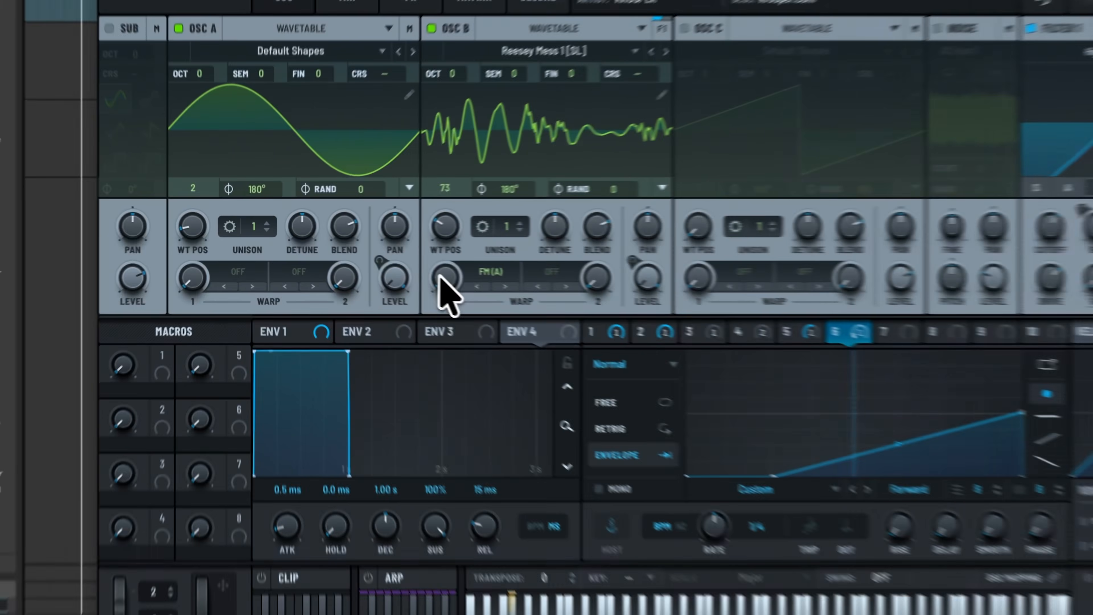
pyautogui.moveTo(381, 260); pyautogui.dragTo(381, 250)
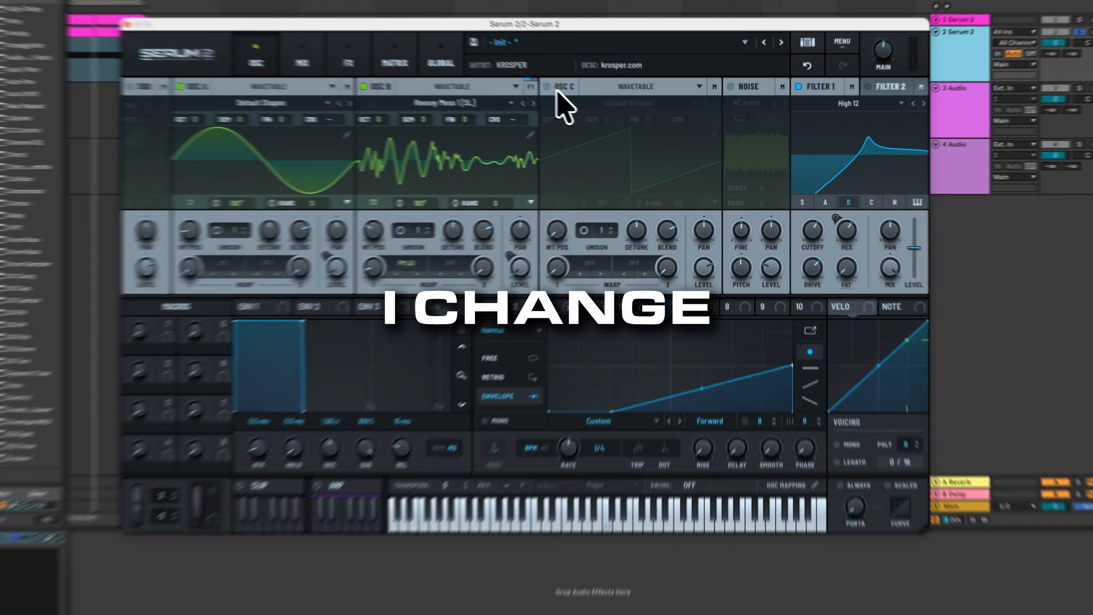
# Step: Switch oscillator C on and load the Squelchy 3 [SL] spectral wavetable
pyautogui.click(556, 90)
pyautogui.click(619, 106)
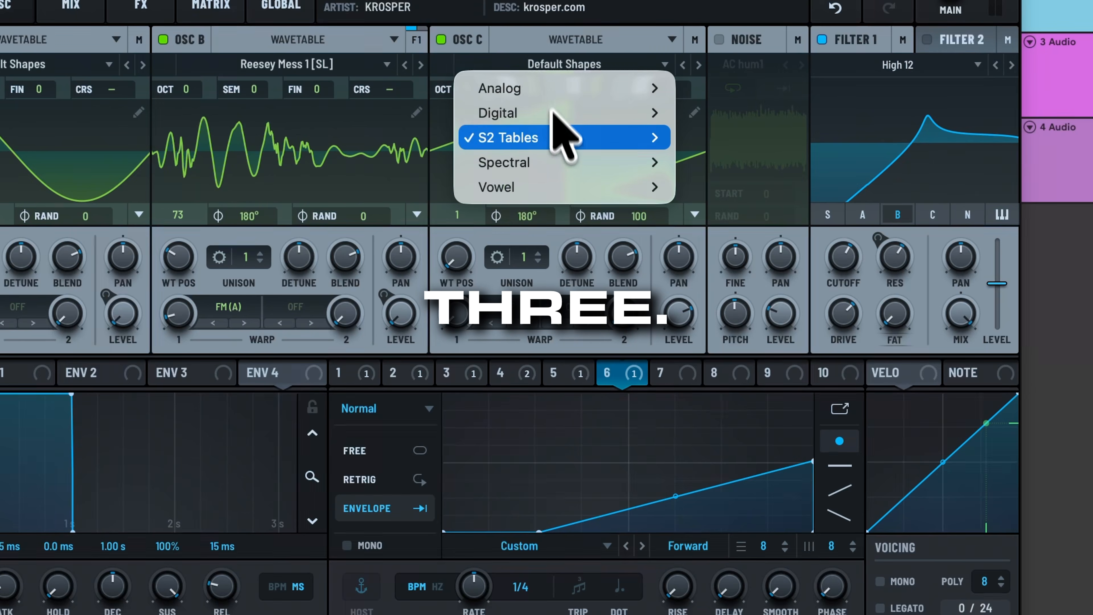
pyautogui.moveTo(550, 166)
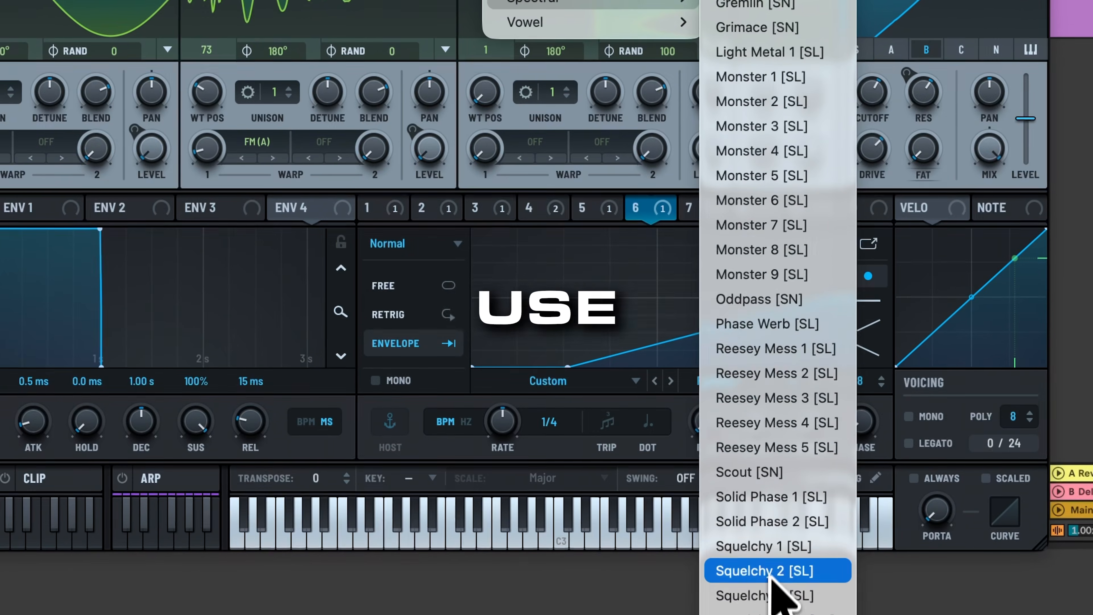
pyautogui.click(714, 586)
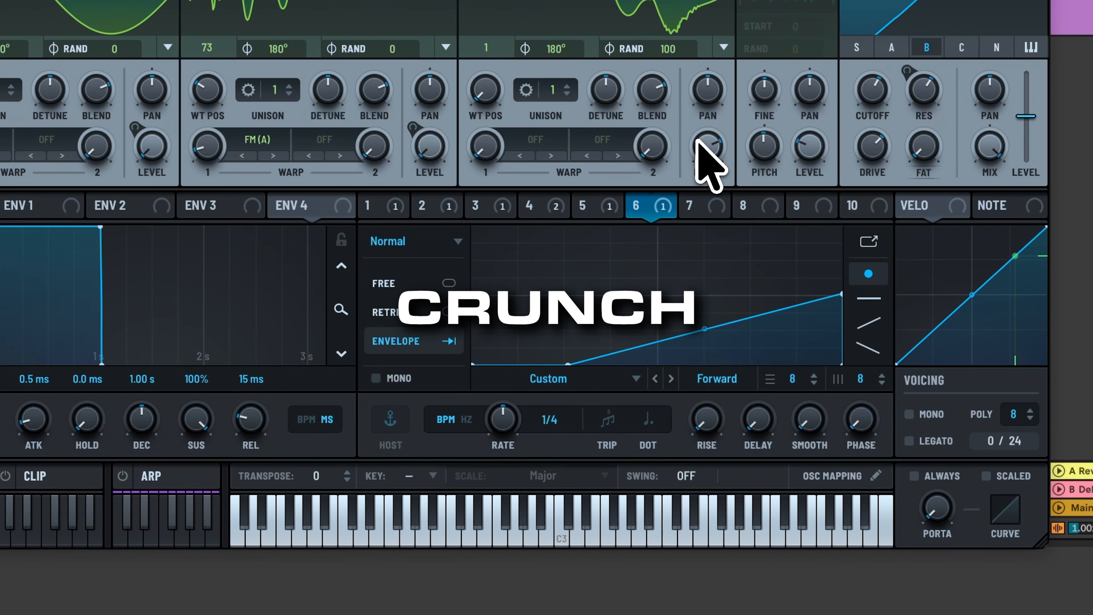
# Step: Route LFO 1 to oscillator C's level and set its phase randomness to 0
pyautogui.click(474, 206)
pyautogui.click(436, 206)
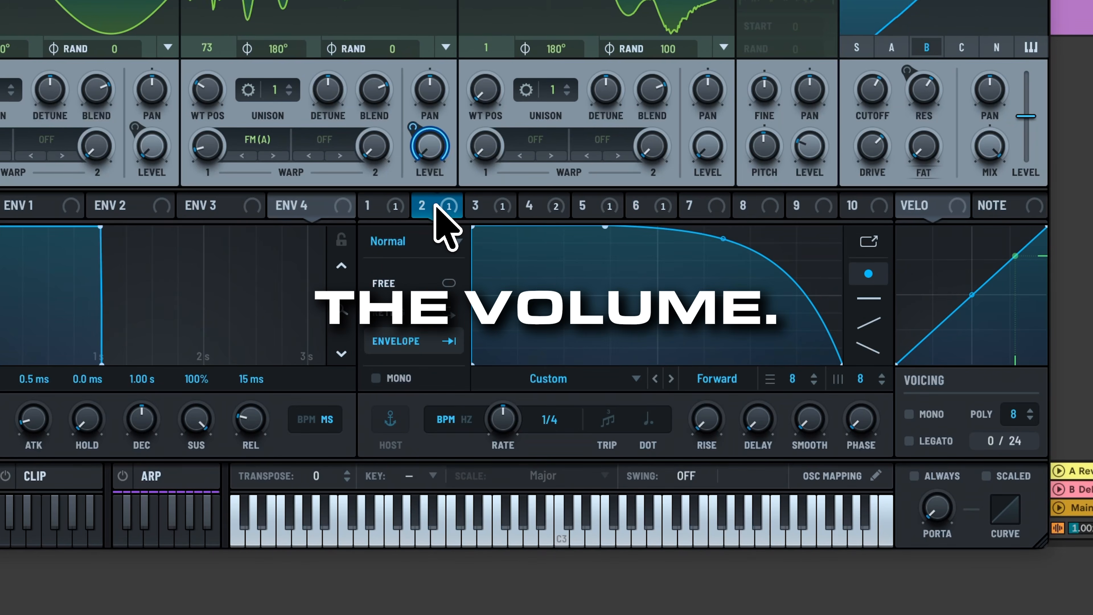
pyautogui.click(386, 204)
pyautogui.moveTo(395, 207); pyautogui.dragTo(708, 154)
pyautogui.moveTo(664, 50); pyautogui.dragTo(659, 271)
pyautogui.moveTo(595, 353); pyautogui.dragTo(578, 482)
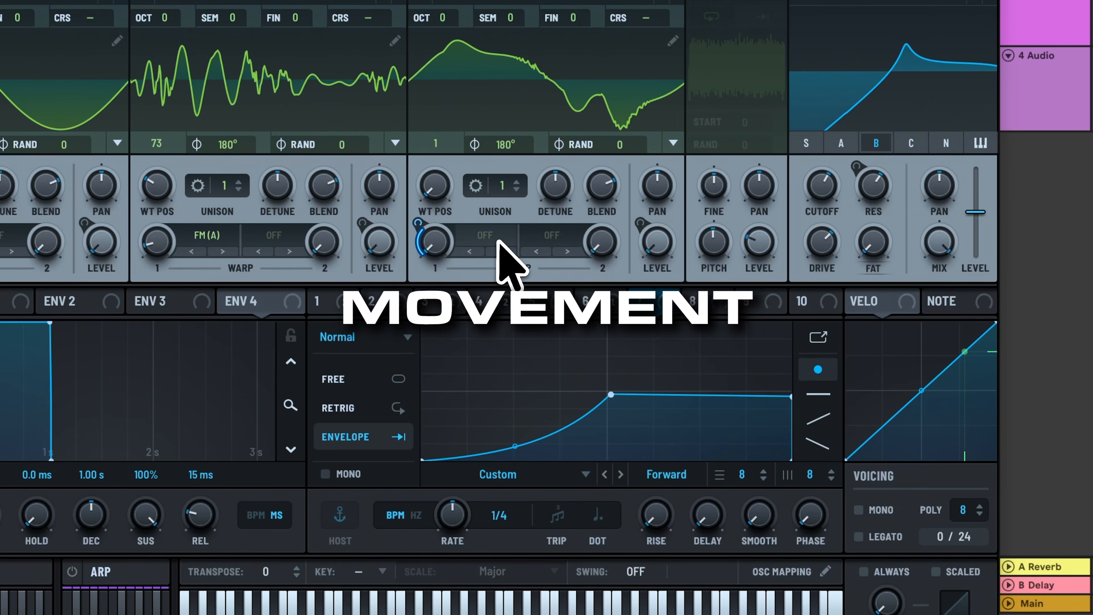
# Step: Set oscillator C's warp to Sync with LFO 7's modulation depth at 19%
pyautogui.click(484, 236)
pyautogui.click(495, 283)
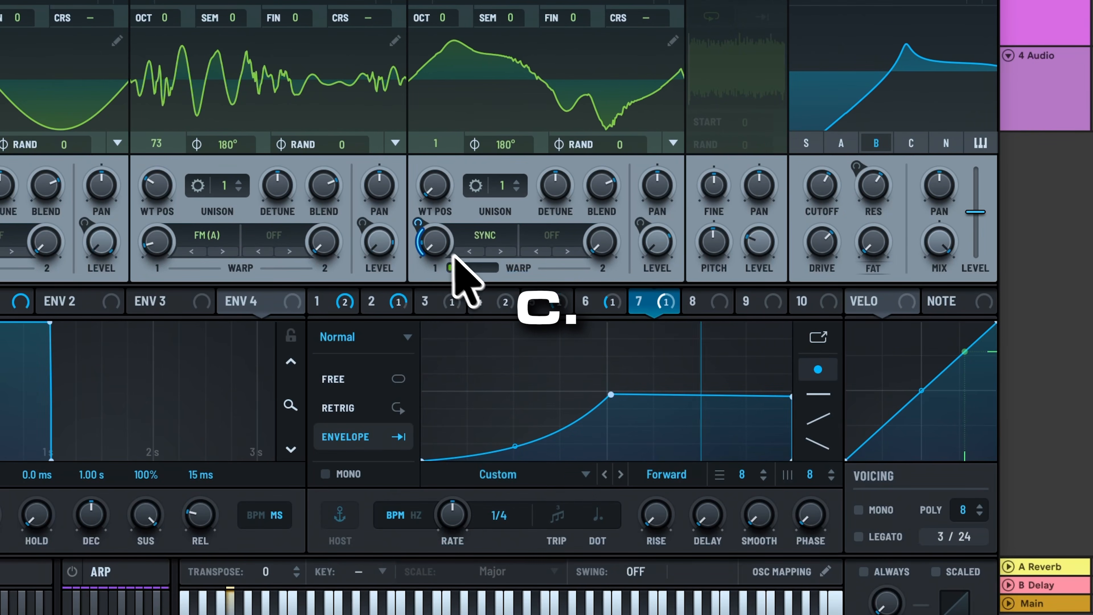
pyautogui.moveTo(411, 238)
pyautogui.moveTo(415, 220)
pyautogui.mouseDown()
pyautogui.moveTo(445, 163)
pyautogui.moveTo(425, 211)
pyautogui.mouseUp()
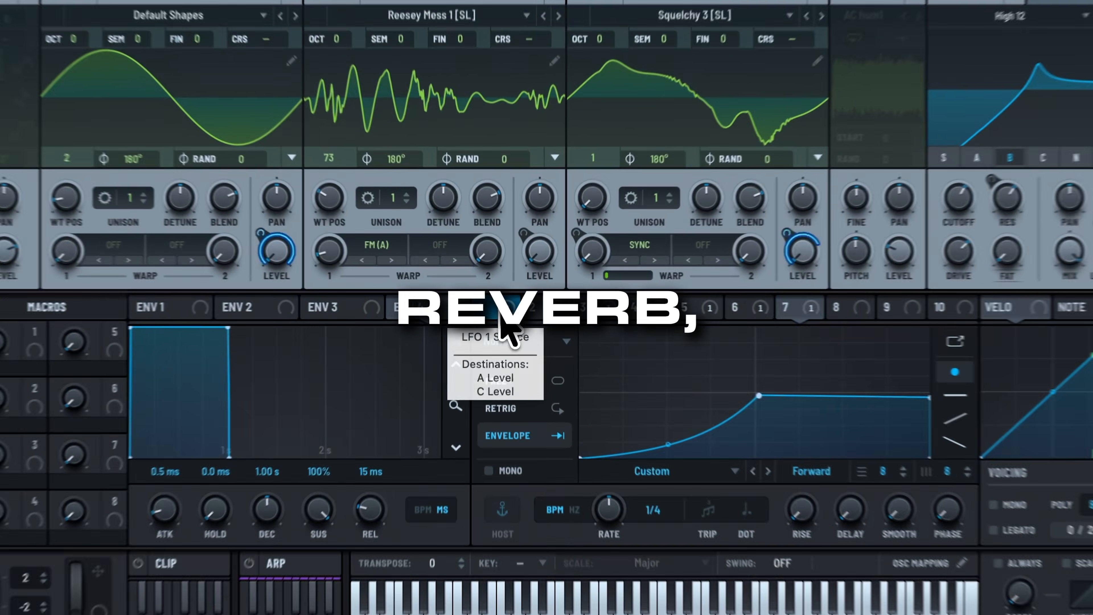
pyautogui.click(505, 303)
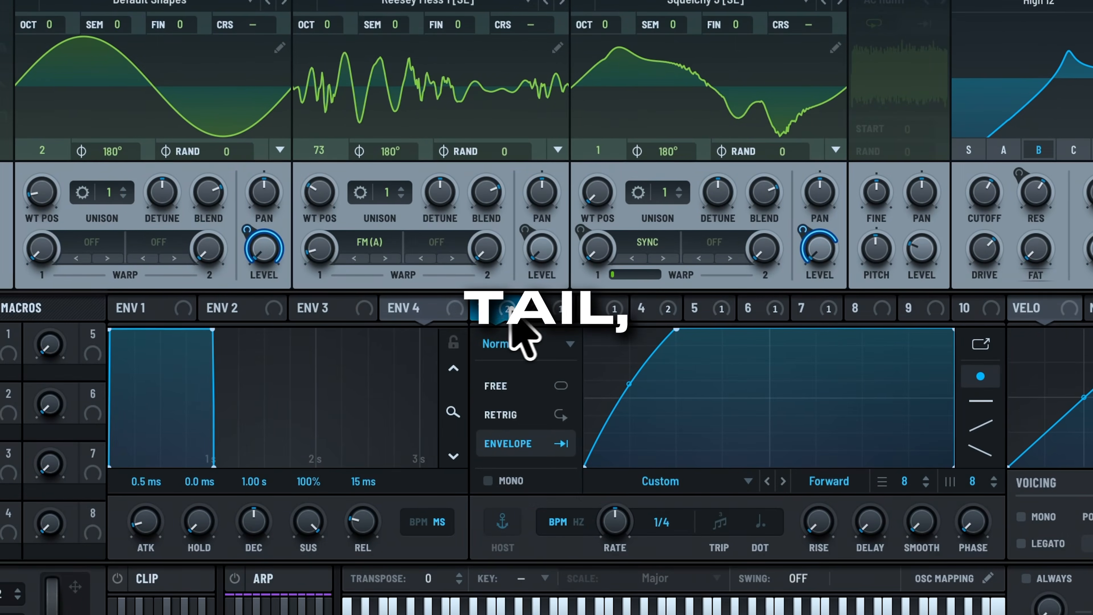
pyautogui.click(544, 309)
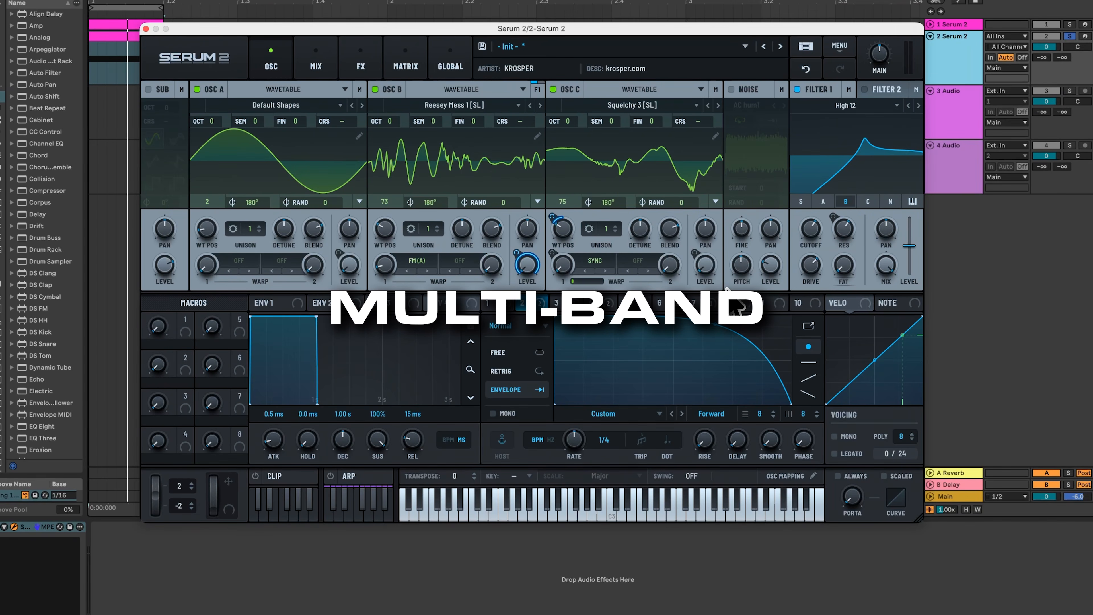
pyautogui.click(361, 65)
# Step: Add a multiband compressor with its threshold at -6.5 dB
pyautogui.click(153, 112)
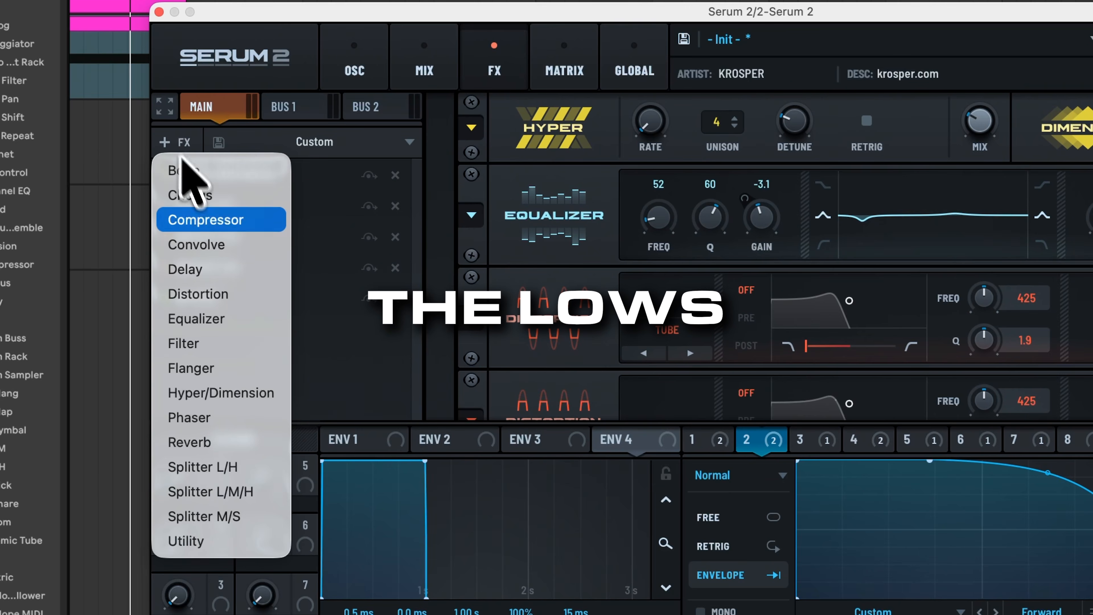
pyautogui.click(218, 225)
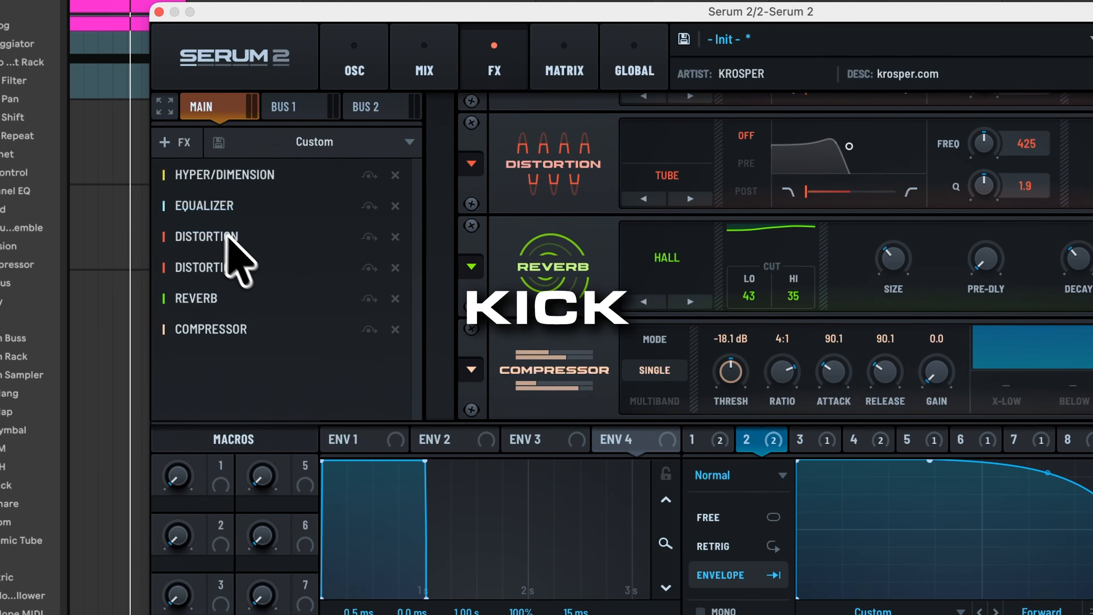
pyautogui.moveTo(728, 371); pyautogui.dragTo(721, 424)
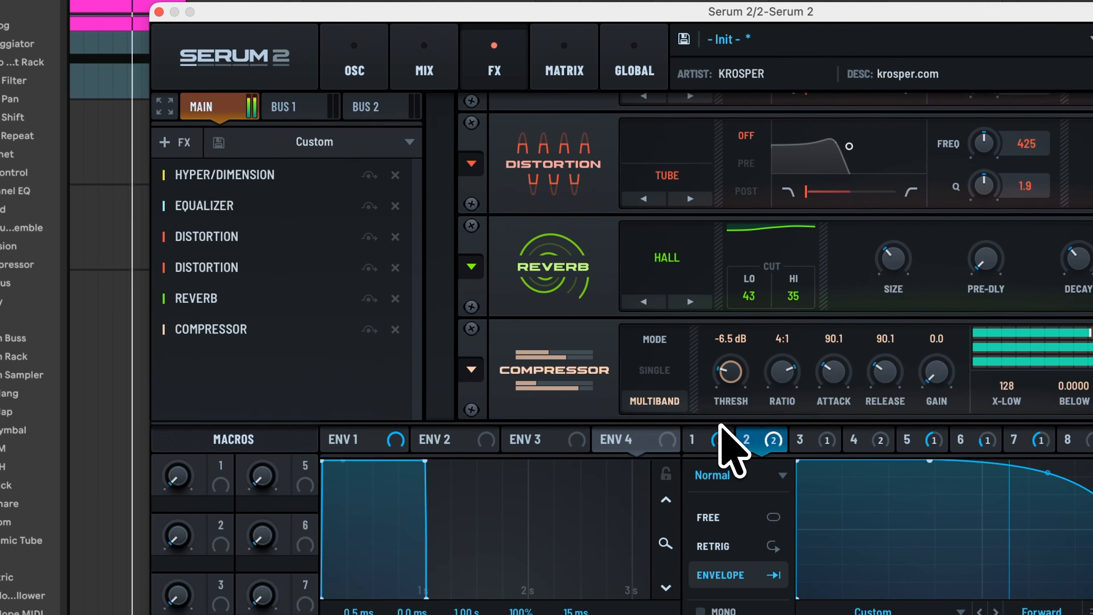
pyautogui.moveTo(732, 321); pyautogui.dragTo(691, 295)
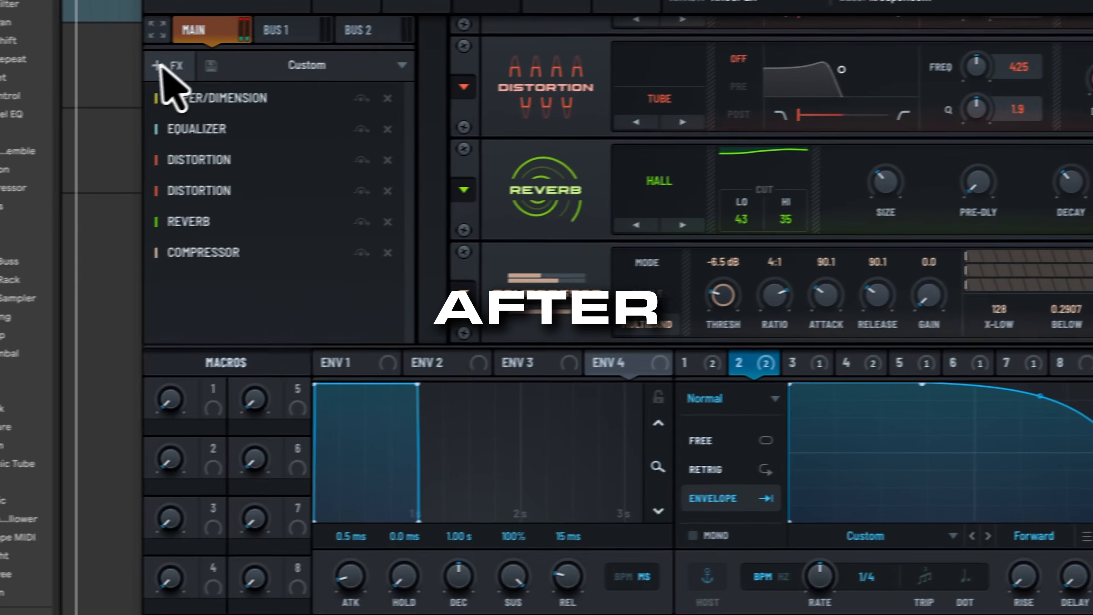
# Step: Add a Splitter M/S with an Equalizer on the side channel, low band set to low cut
pyautogui.click(185, 63)
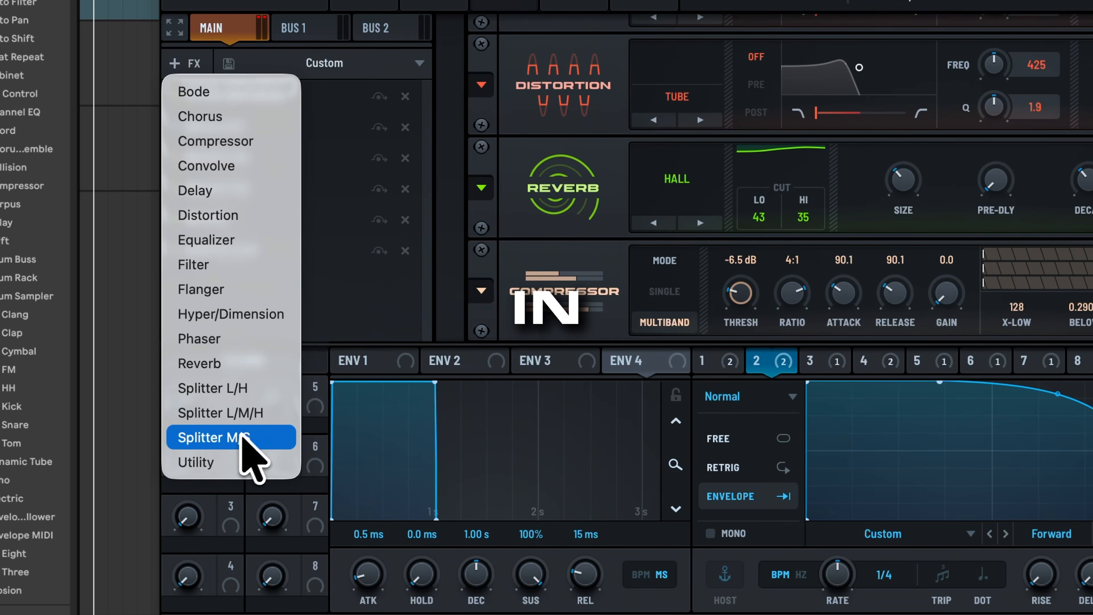
pyautogui.click(241, 436)
pyautogui.click(187, 327)
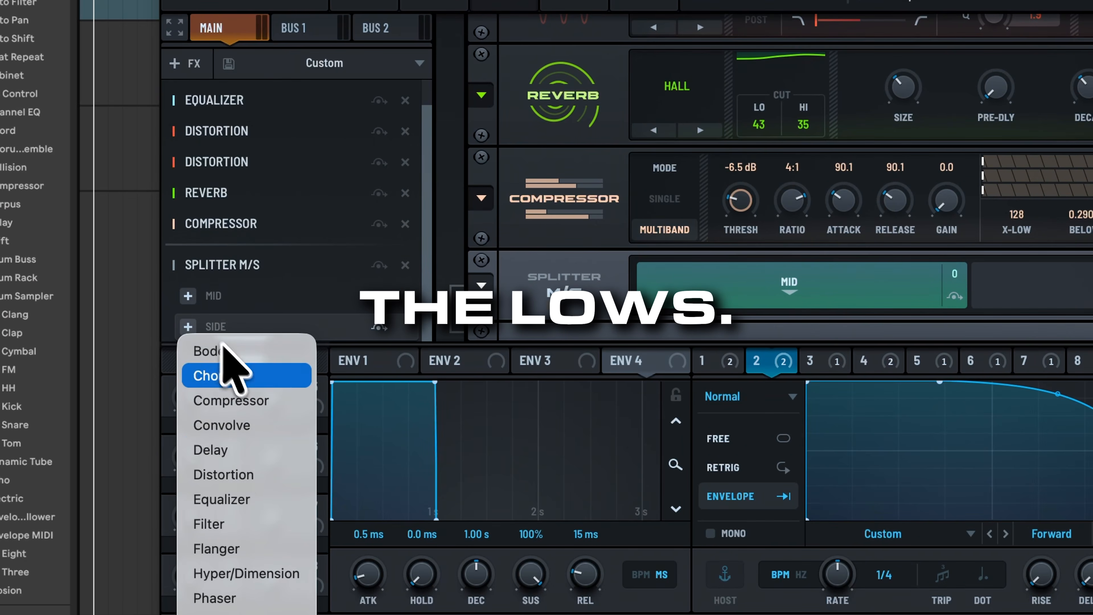
pyautogui.click(235, 506)
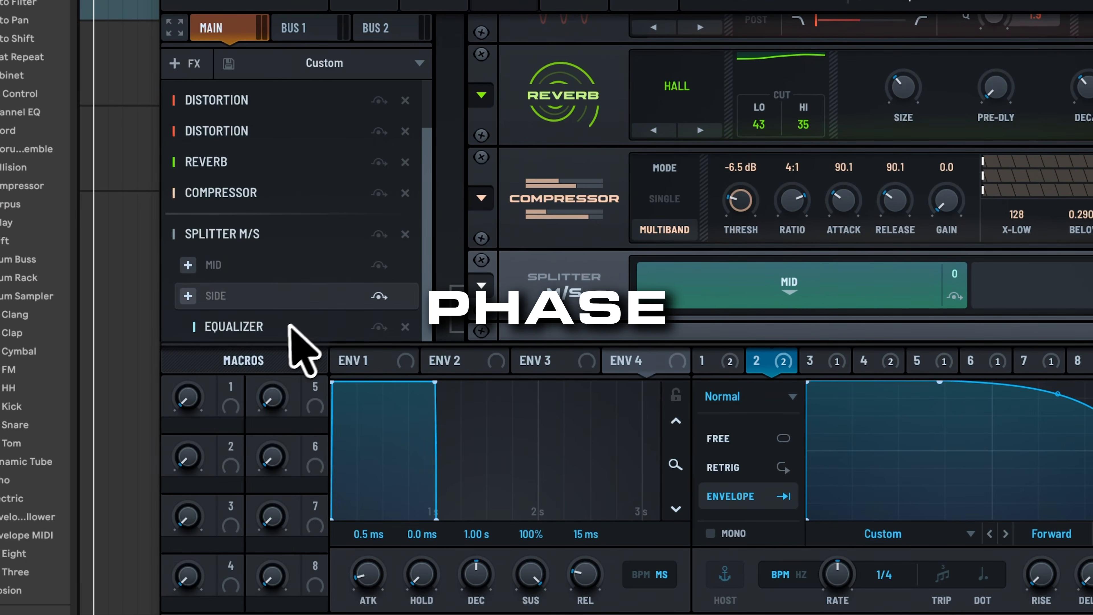
pyautogui.scroll(-1, 708, 310)
pyautogui.click(833, 311)
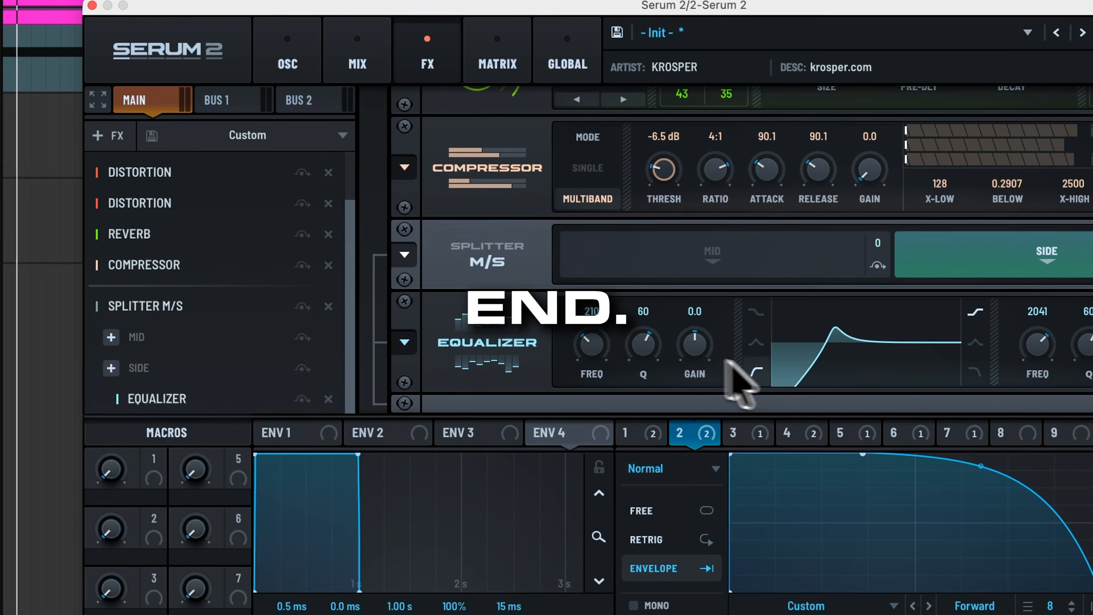
# Step: Set the side EQ low cut to 600 with Q 55, then add a Utility with mono bass at 90 Hz
pyautogui.moveTo(724, 282); pyautogui.dragTo(724, 291)
pyautogui.moveTo(593, 361); pyautogui.dragTo(593, 316)
pyautogui.click(170, 104)
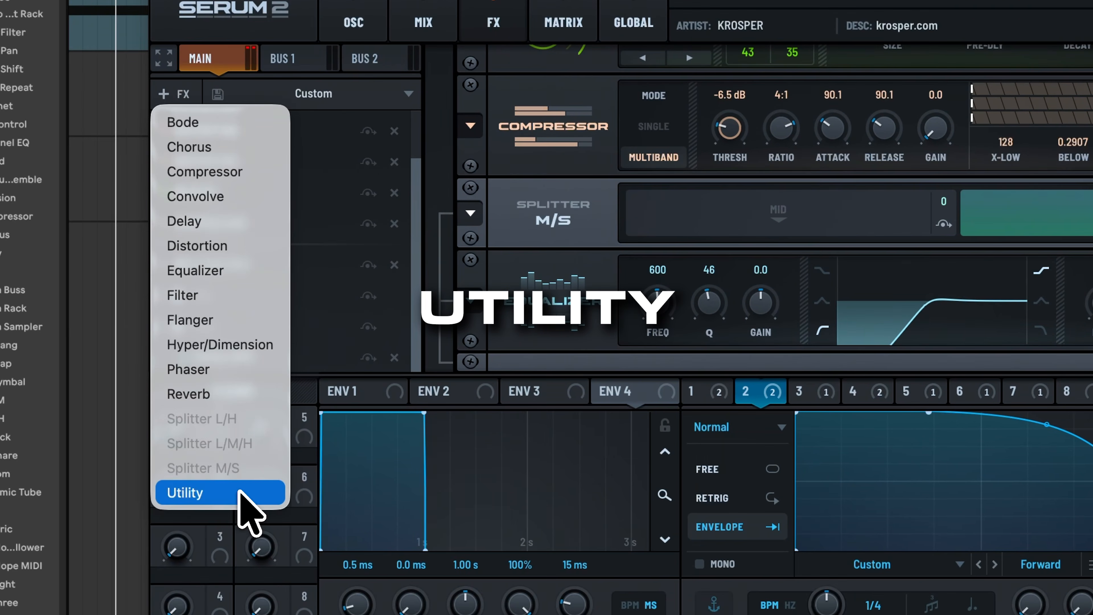
pyautogui.click(224, 505)
pyautogui.click(766, 372)
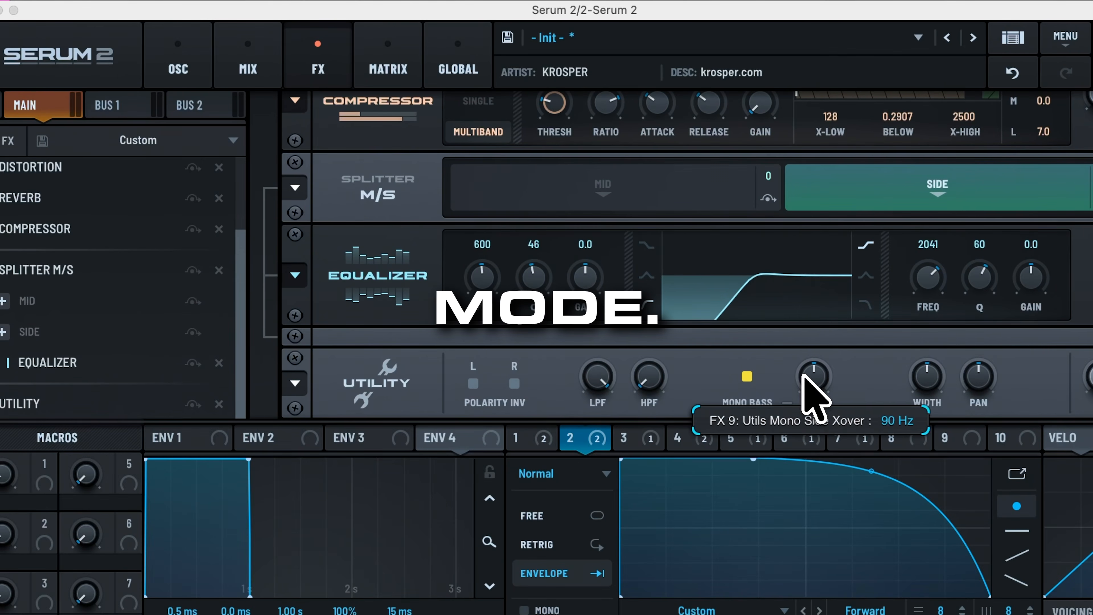
pyautogui.moveTo(831, 380); pyautogui.dragTo(823, 300)
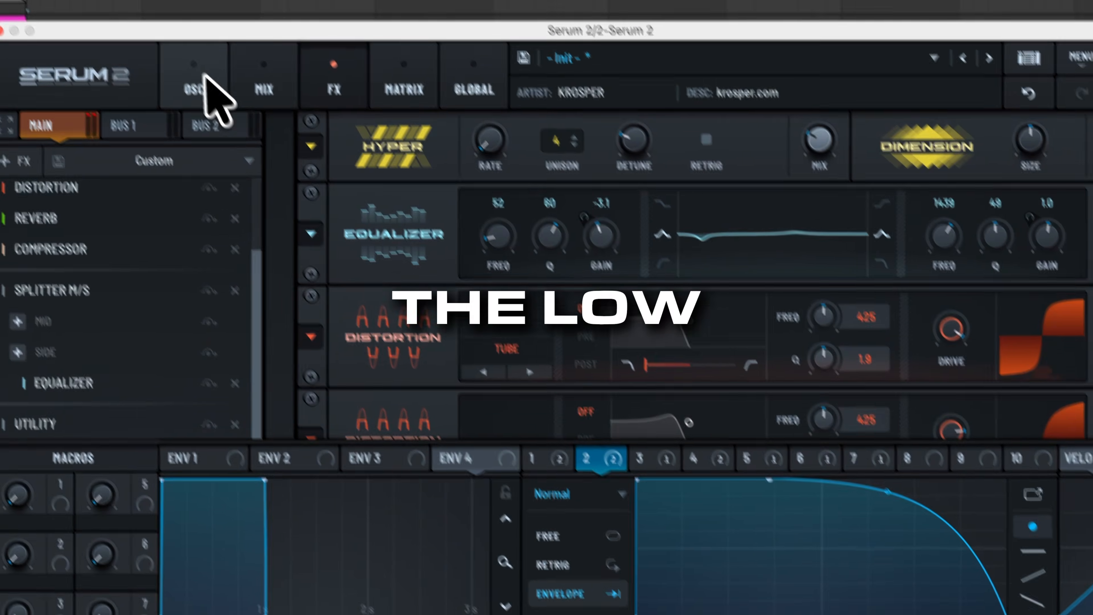
pyautogui.click(177, 65)
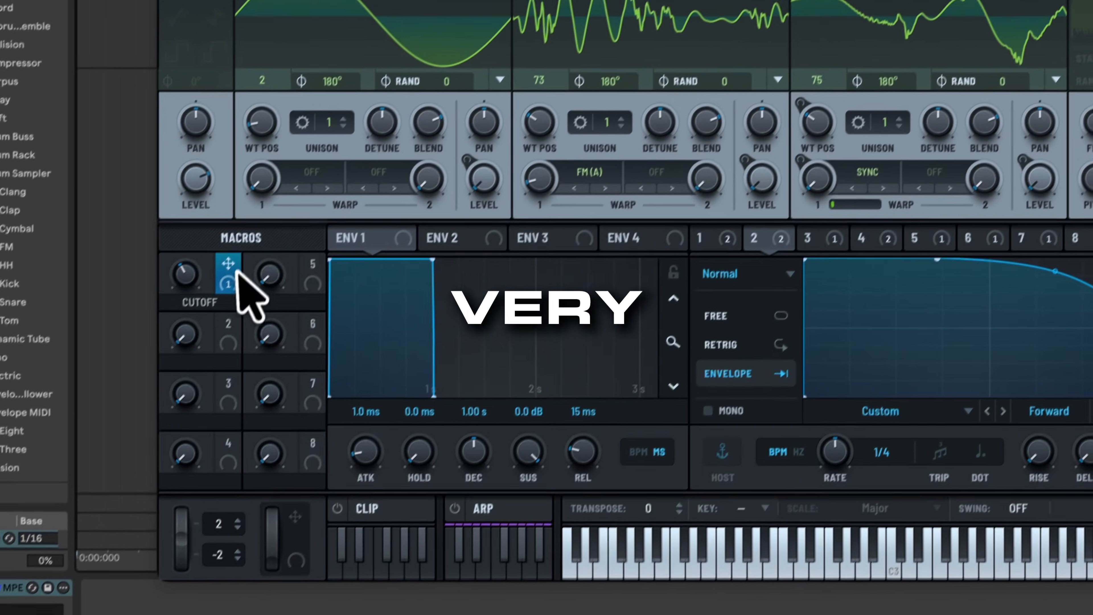
# Step: Remove all of Macro 1's destinations and turn Macro 1 down to zero
pyautogui.rightClick(142, 383)
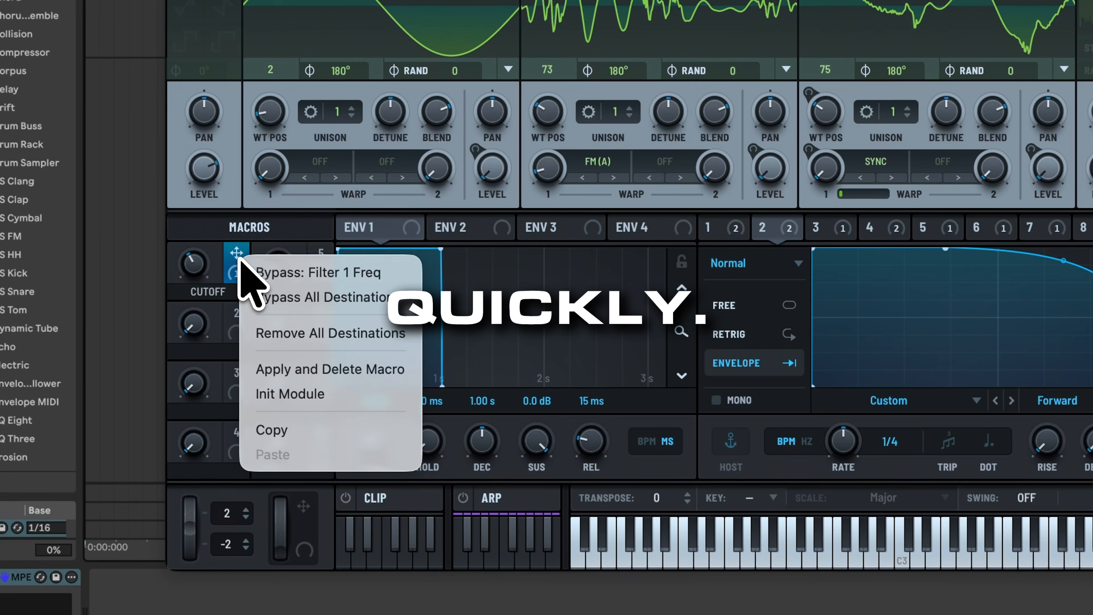
pyautogui.click(291, 333)
pyautogui.moveTo(190, 259); pyautogui.dragTo(191, 351)
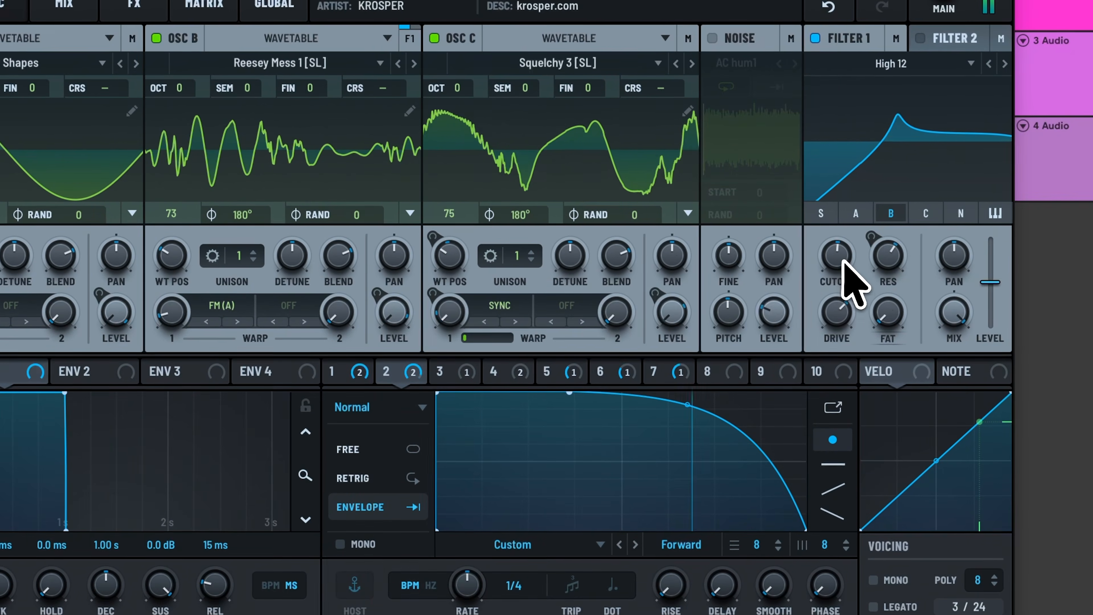
# Step: Raise Filter 1's cutoff and undo a trial OSC B wavetable position change, keeping 73
pyautogui.moveTo(882, 267); pyautogui.dragTo(877, 236)
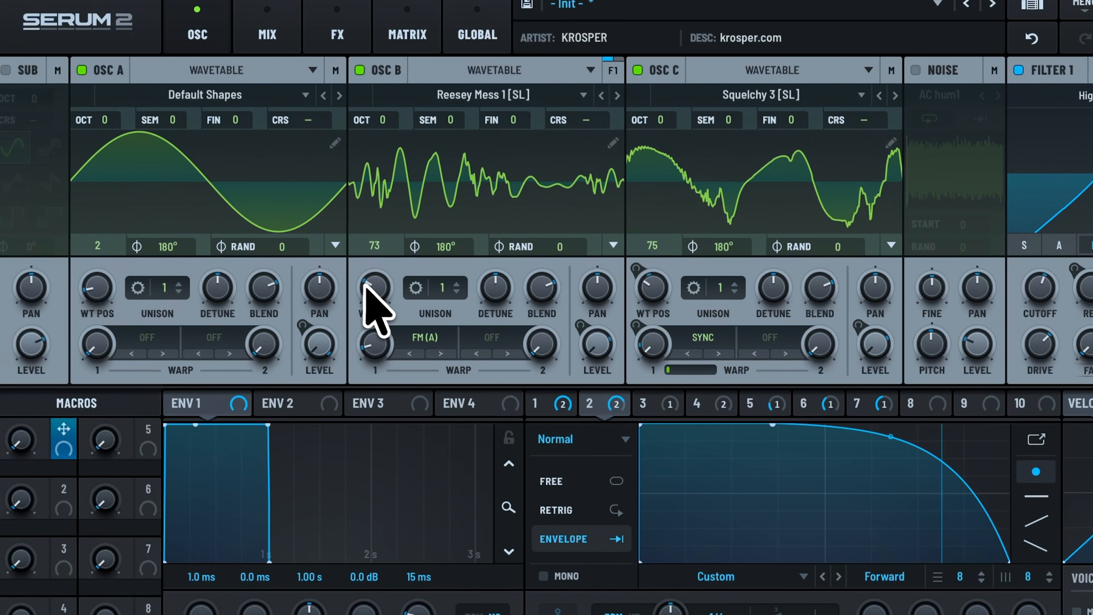
pyautogui.moveTo(167, 272); pyautogui.dragTo(171, 261)
pyautogui.moveTo(370, 275); pyautogui.dragTo(362, 345)
pyautogui.hotkey('ctrl', 'z')
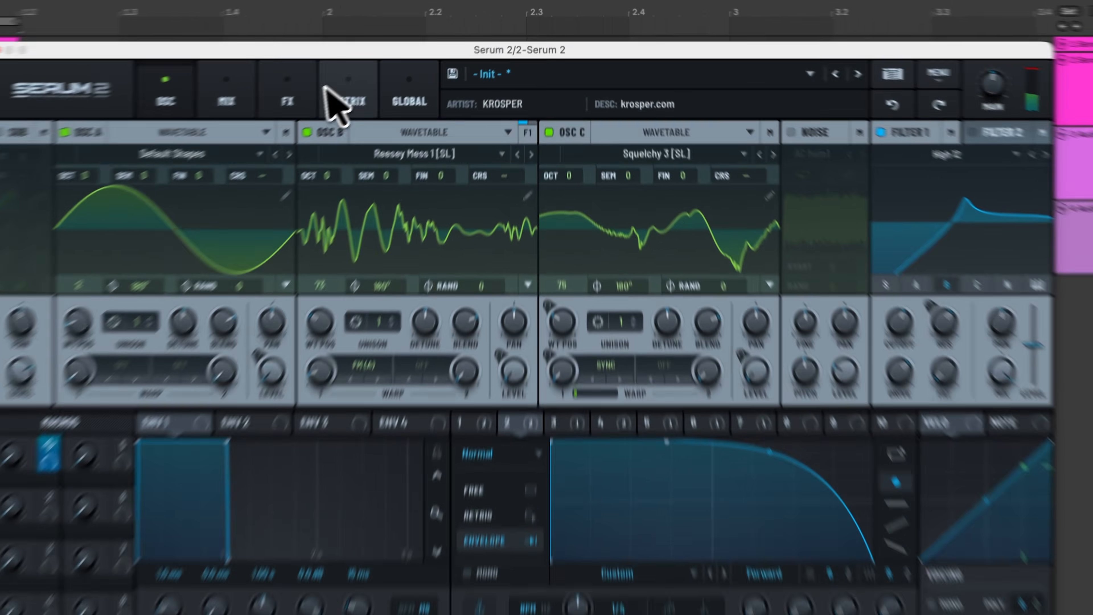
pyautogui.click(371, 66)
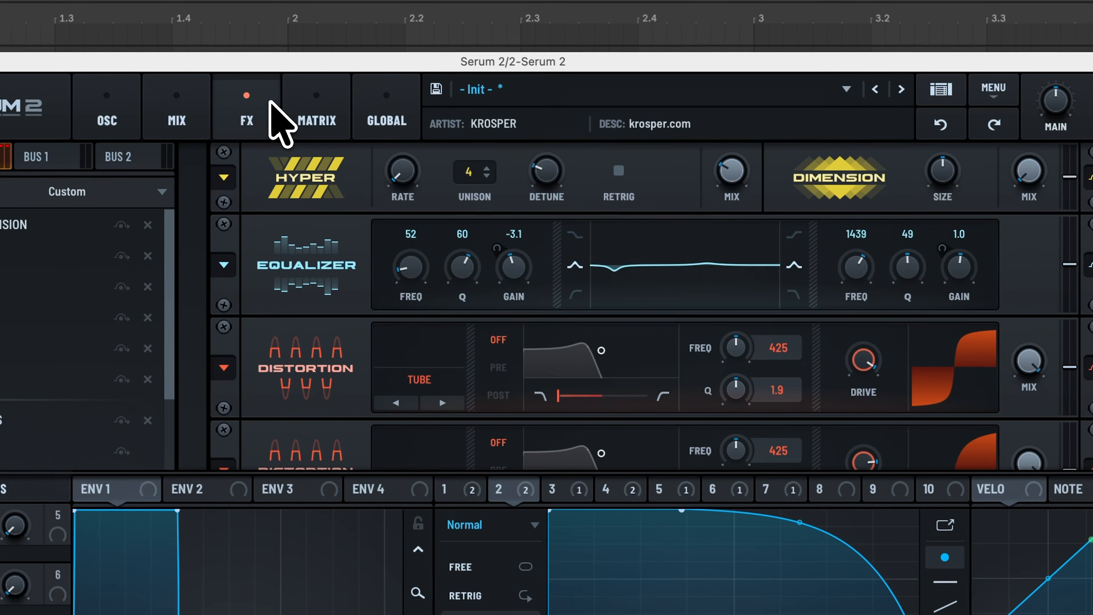
# Step: Lower the frequency of the EQ's high band
pyautogui.scroll(-3, 830, 378)
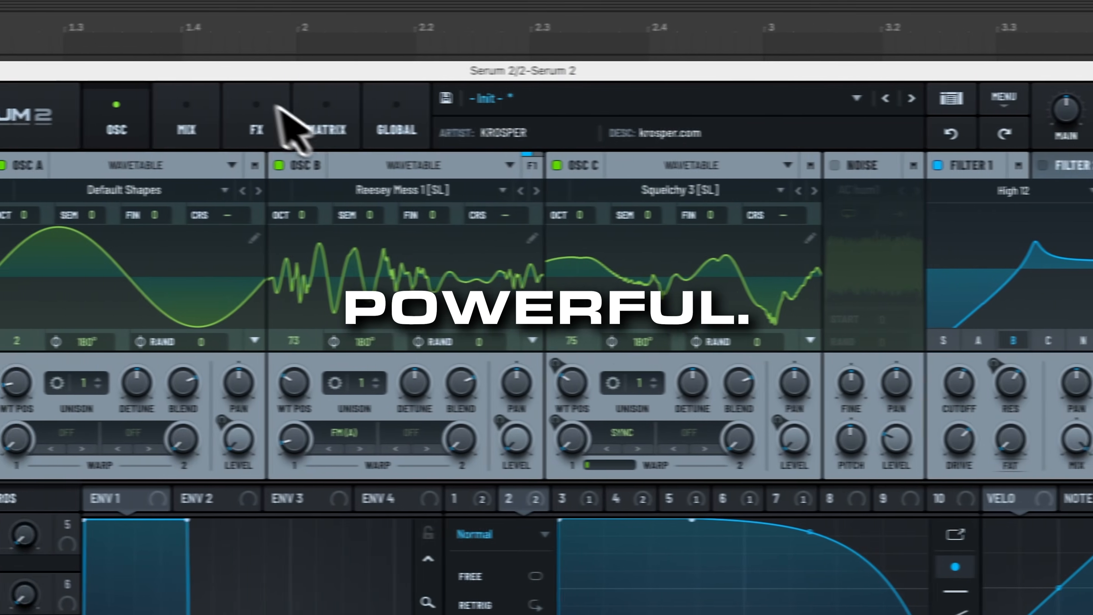
pyautogui.click(181, 35)
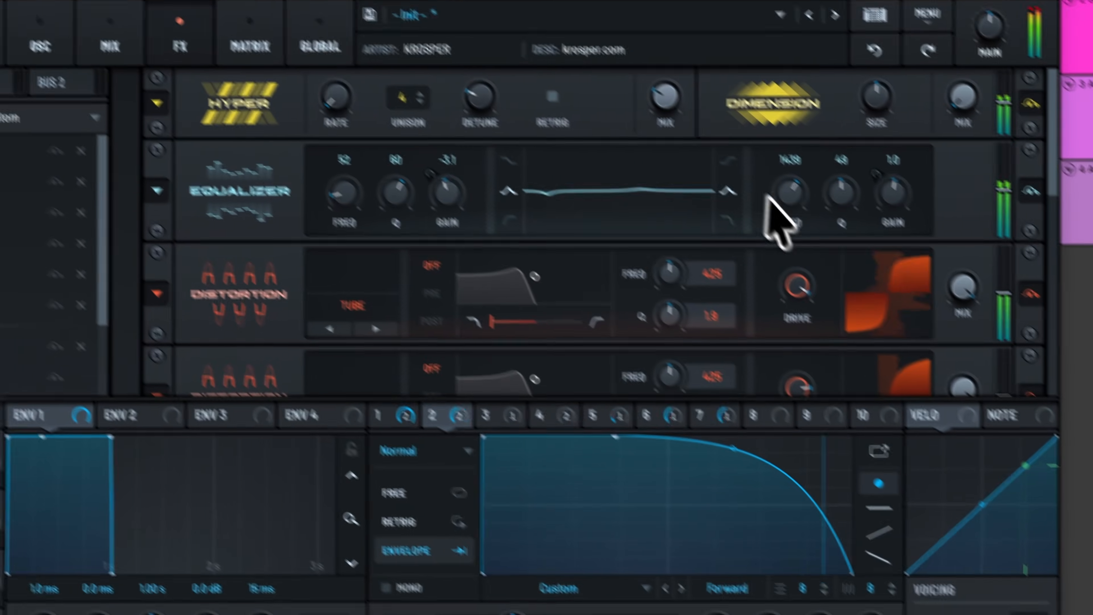
pyautogui.moveTo(882, 289); pyautogui.dragTo(878, 296)
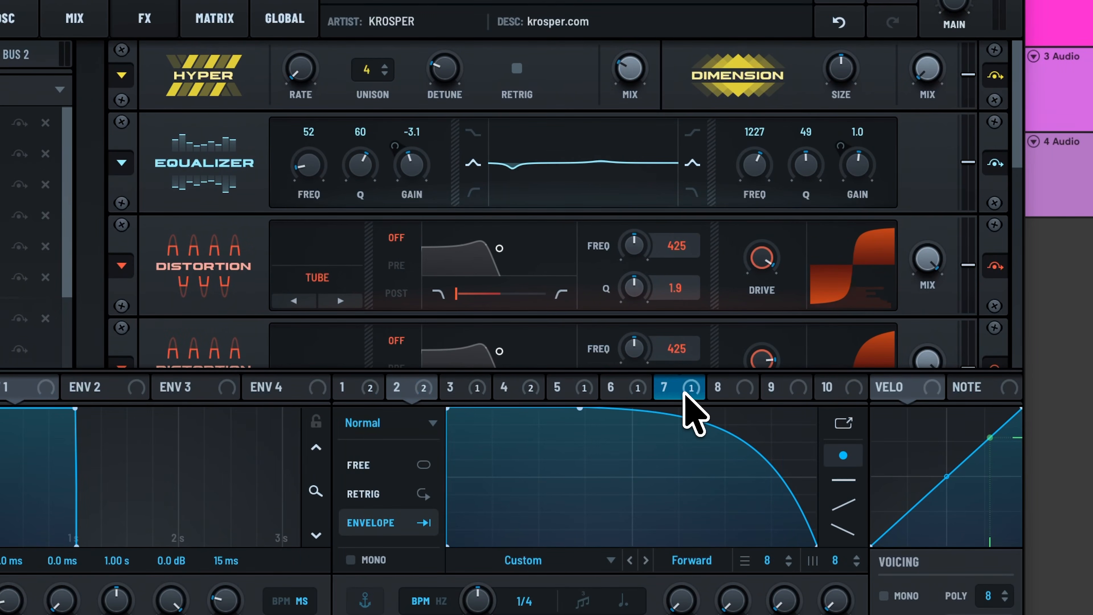
# Step: Review the LFO 6, 5 and 4 shapes, then move the Serum window right and down
pyautogui.click(646, 396)
pyautogui.click(597, 384)
pyautogui.click(528, 391)
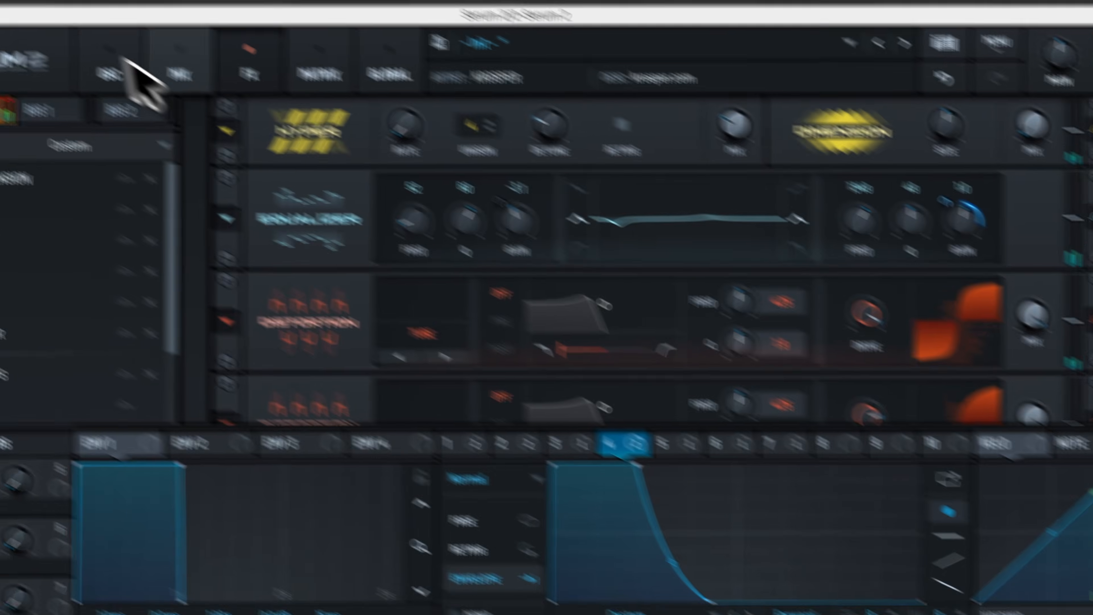
pyautogui.click(13, 13)
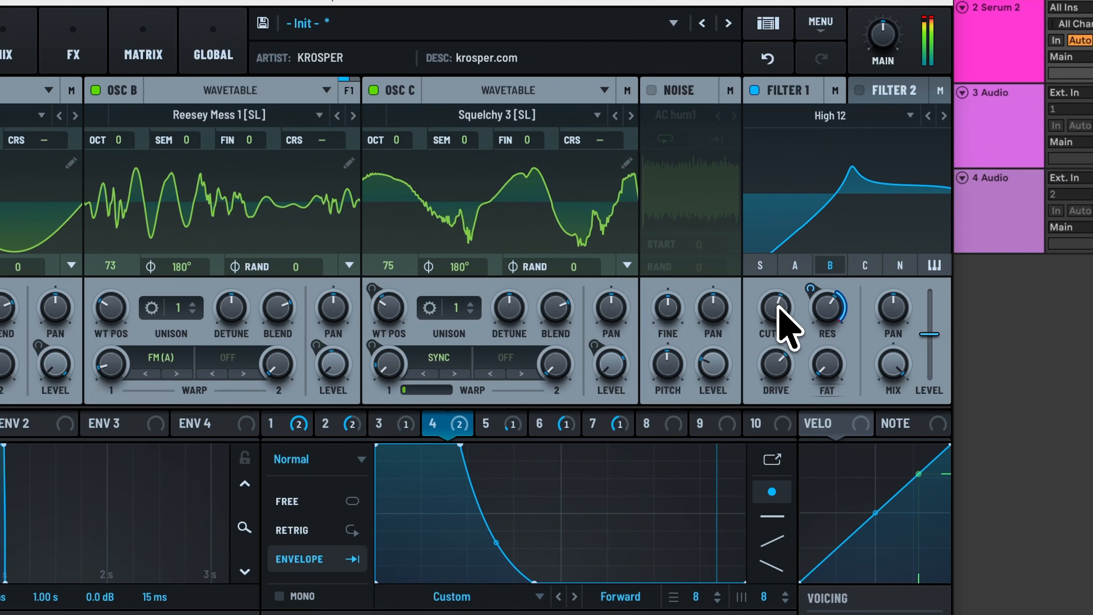
pyautogui.moveTo(778, 312)
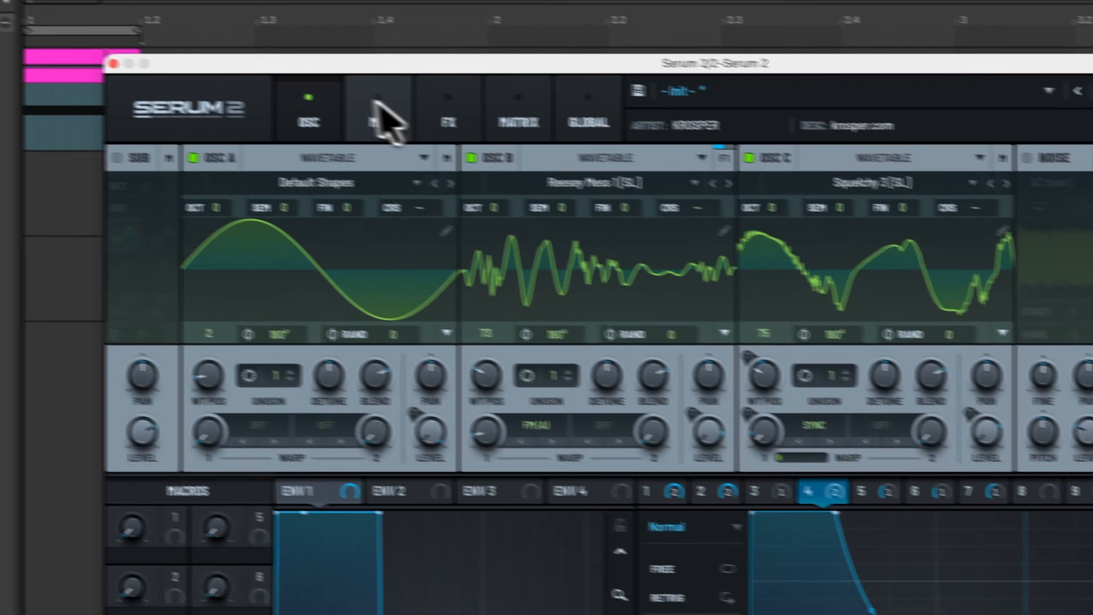
pyautogui.click(431, 108)
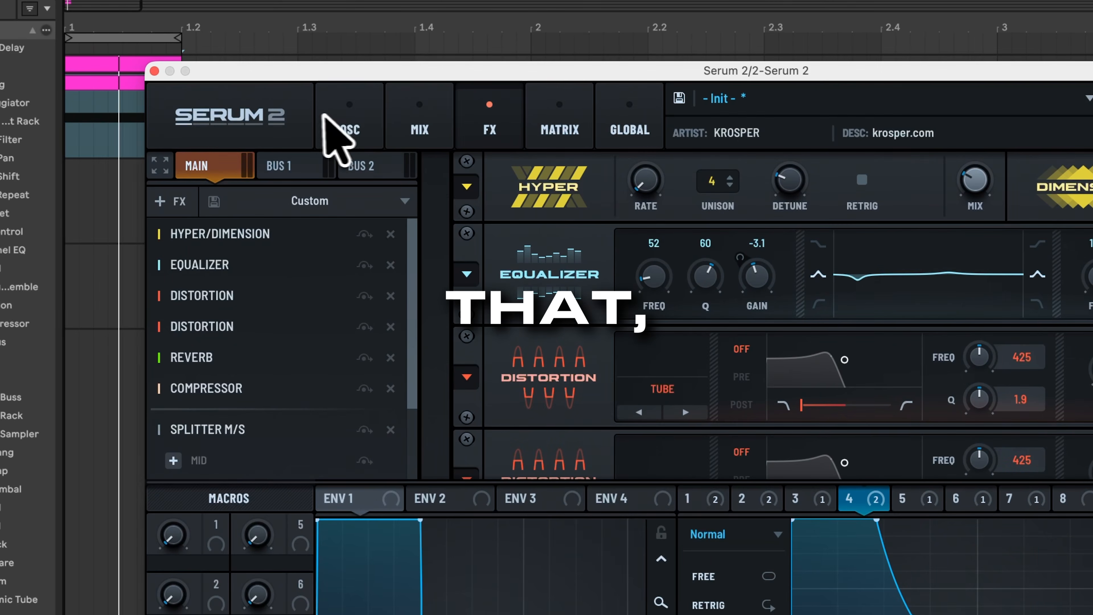
pyautogui.click(329, 110)
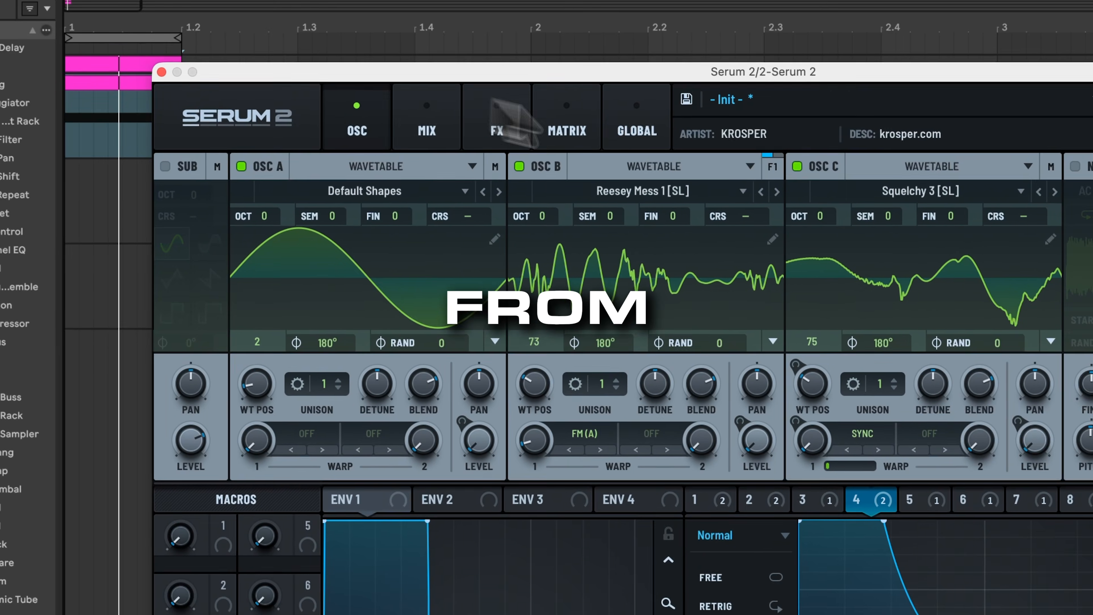
pyautogui.moveTo(361, 70); pyautogui.dragTo(540, 114)
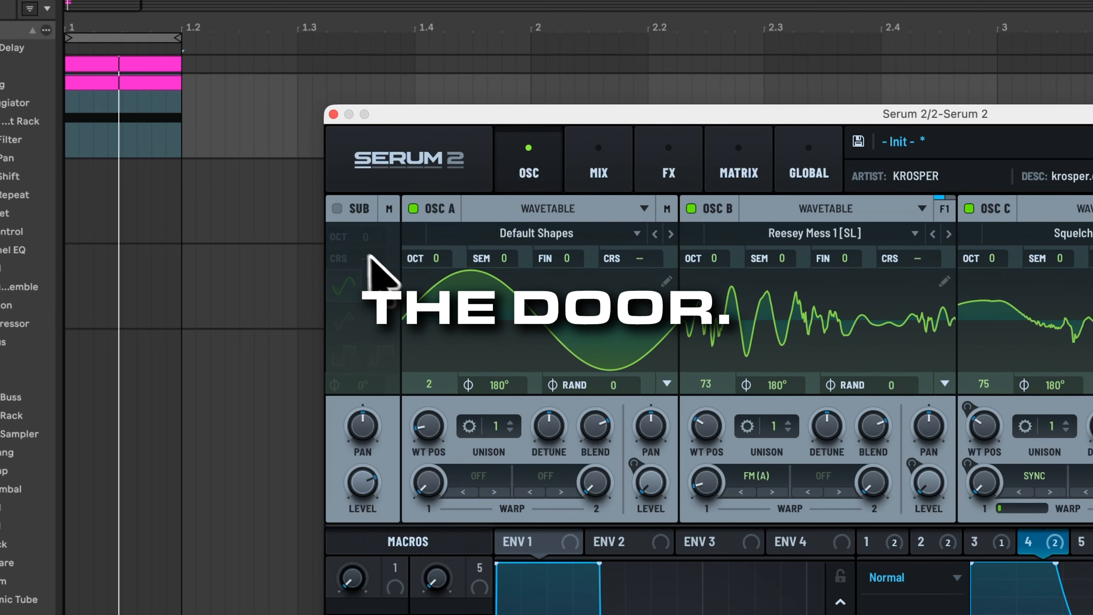
# Step: Drop a resampled audio clip of the patch onto track 3 and move LFO 8's peak to the top left
pyautogui.moveTo(346, 166)
pyautogui.moveTo(339, 161); pyautogui.dragTo(118, 218)
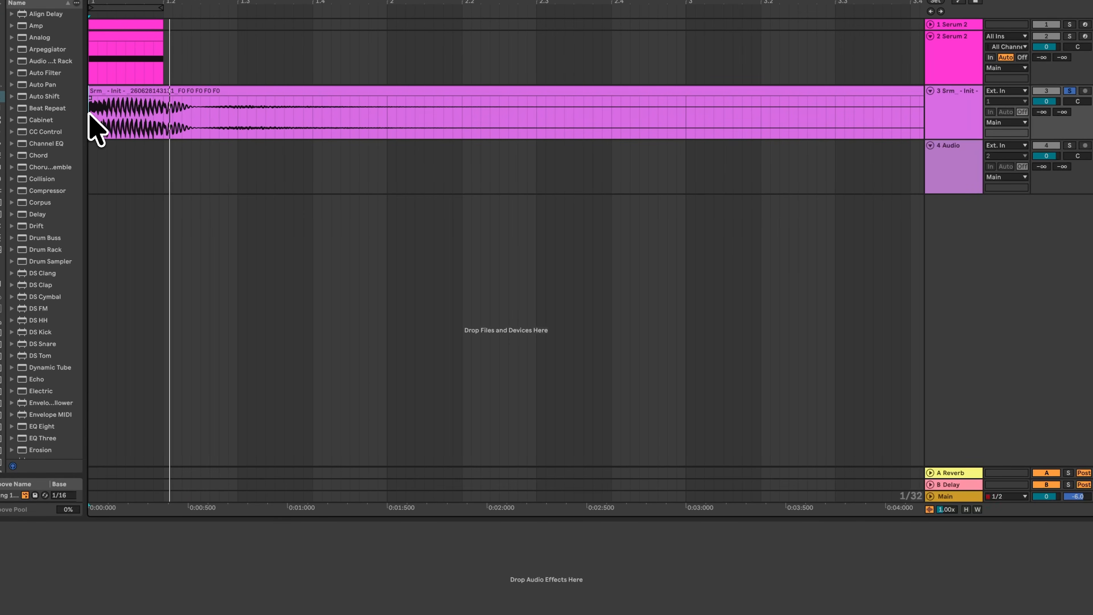
pyautogui.scroll(1, 196, 130)
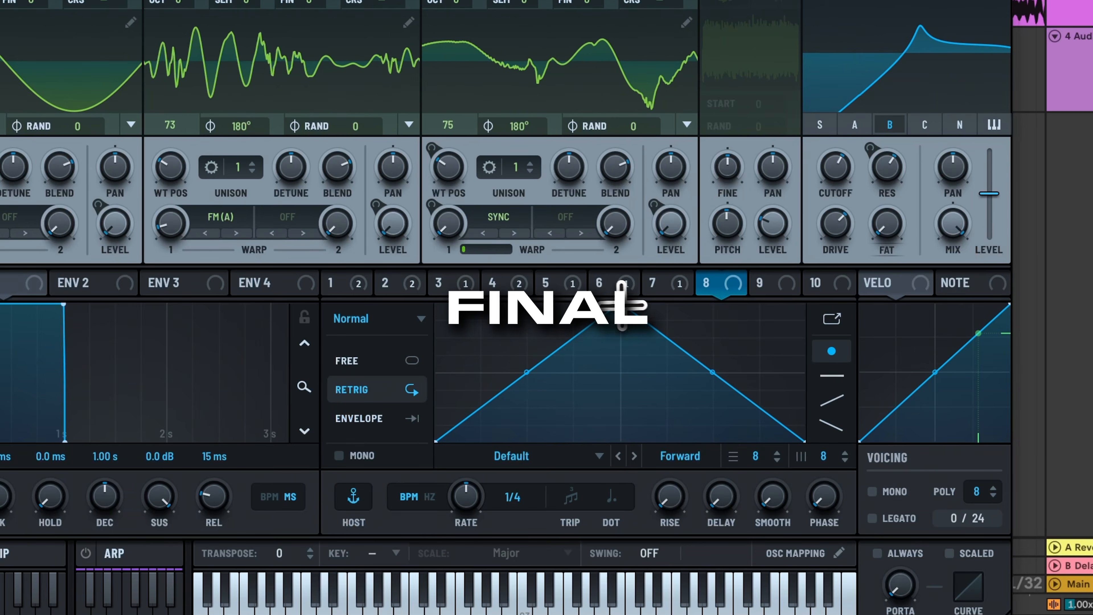
pyautogui.moveTo(622, 306); pyautogui.dragTo(336, 249)
# Step: Shape LFO 8 into a steep decaying curve running as a one-shot envelope
pyautogui.doubleClick(510, 313)
pyautogui.moveTo(510, 312); pyautogui.dragTo(537, 295)
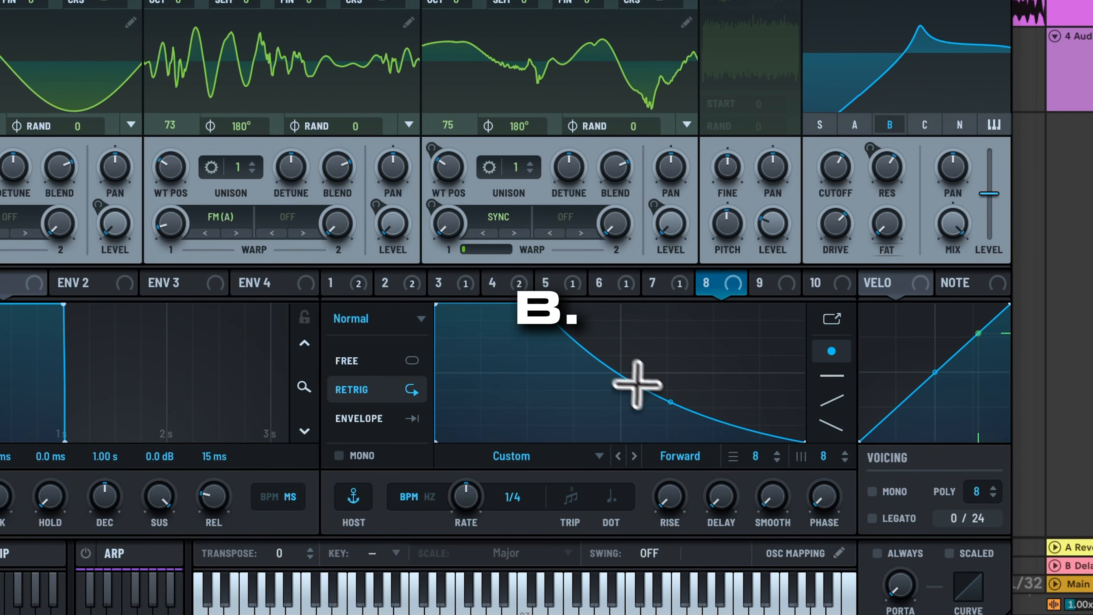
pyautogui.moveTo(625, 375); pyautogui.dragTo(625, 422)
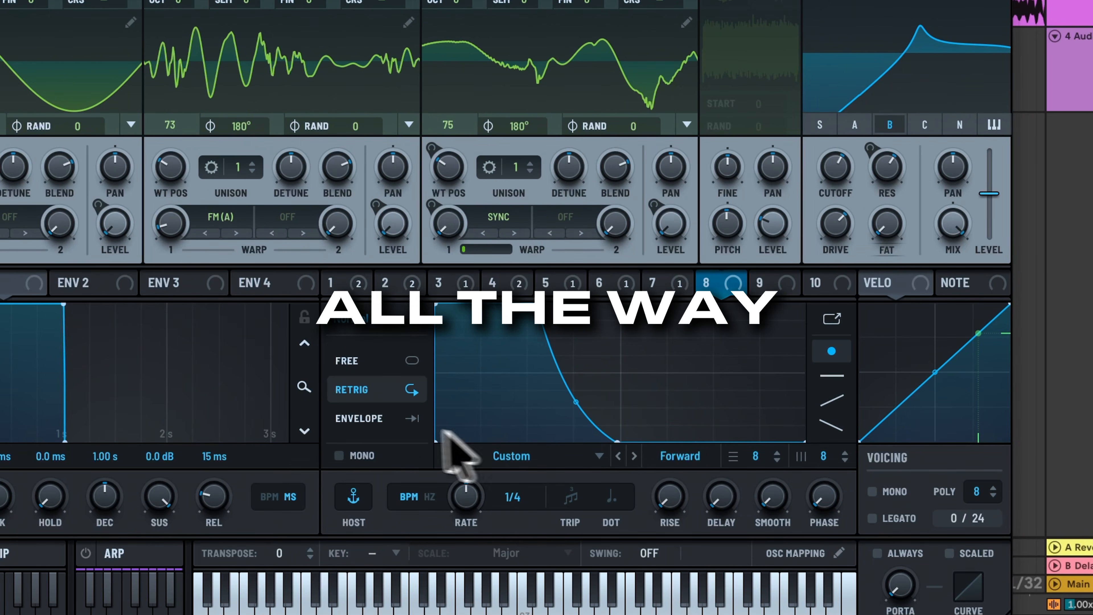
pyautogui.click(392, 421)
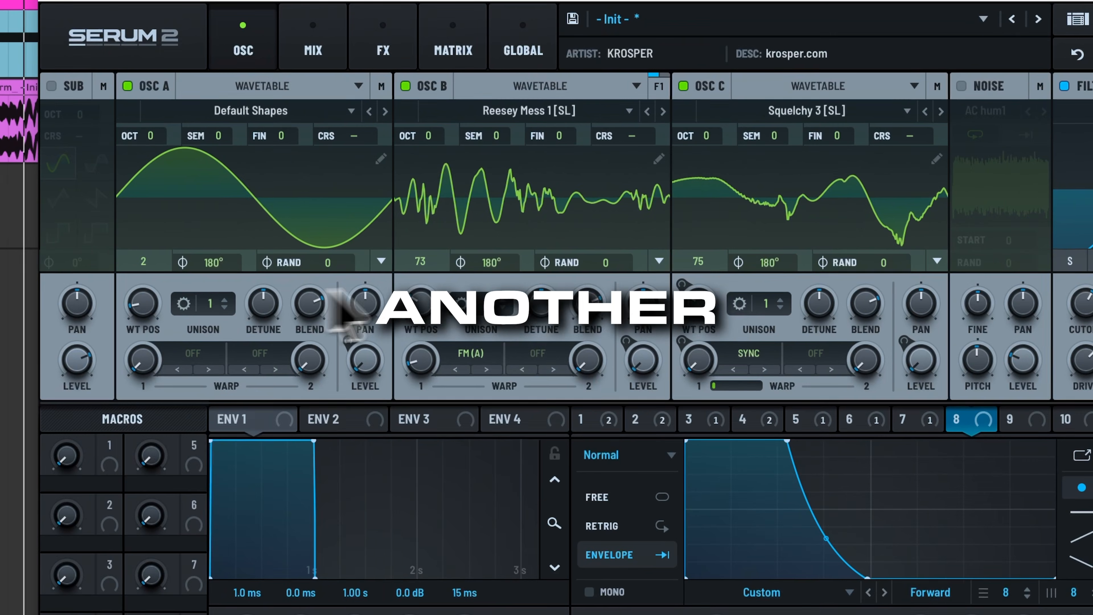
# Step: Route LFO 8 to OSC B's detune, set 11 unison voices, and lower Filter 1's cutoff to 900 Hz
pyautogui.moveTo(461, 285); pyautogui.dragTo(462, 119)
pyautogui.moveTo(487, 303); pyautogui.dragTo(486, 296)
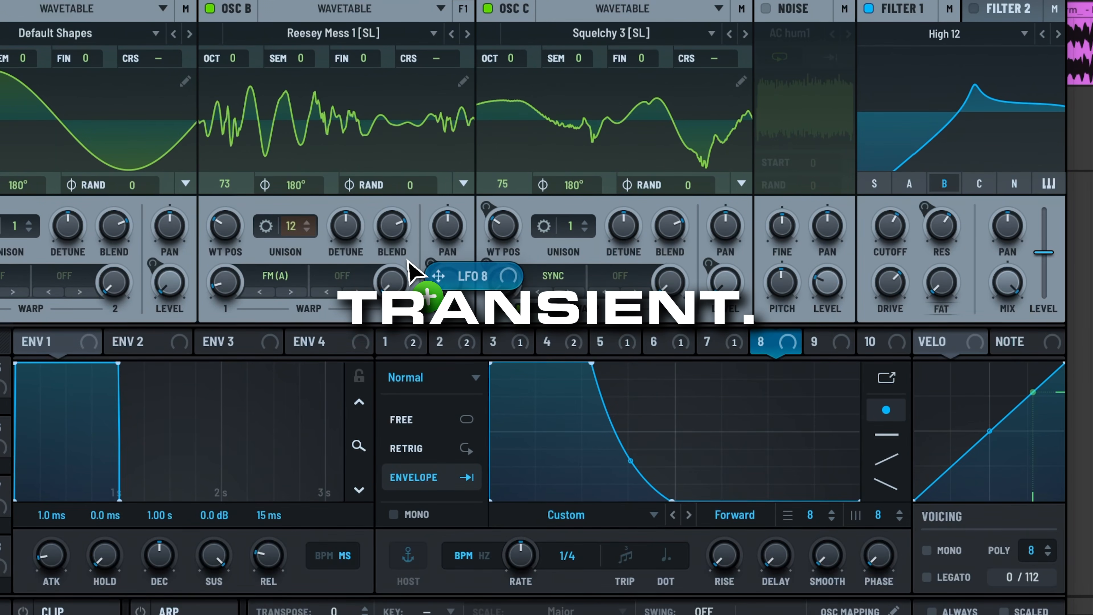
pyautogui.moveTo(408, 261); pyautogui.dragTo(323, 205)
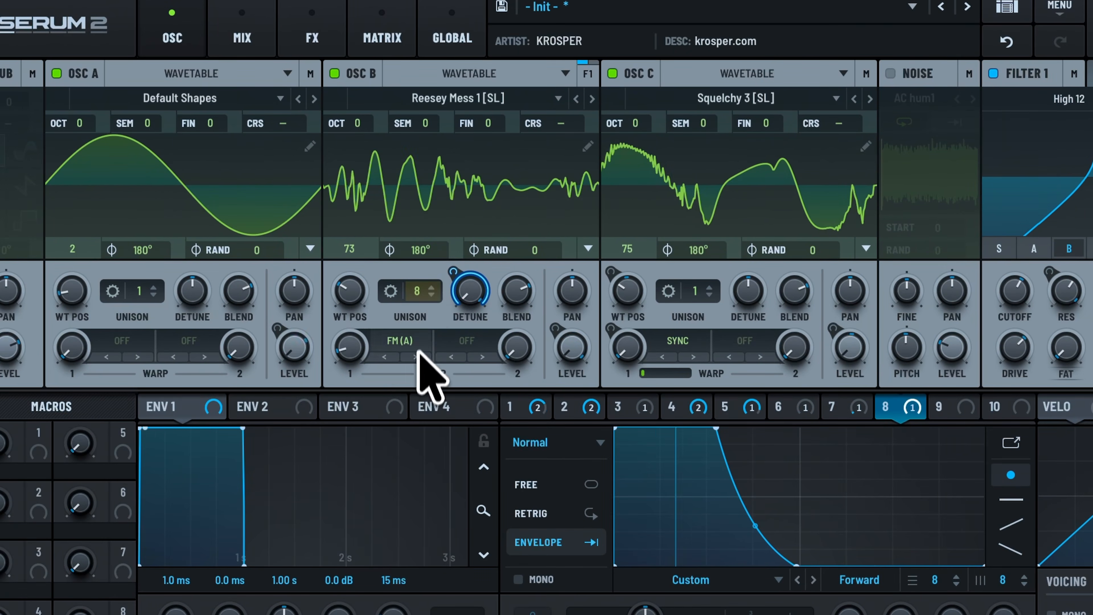
pyautogui.moveTo(416, 289); pyautogui.dragTo(415, 343)
pyautogui.moveTo(416, 295); pyautogui.dragTo(418, 357)
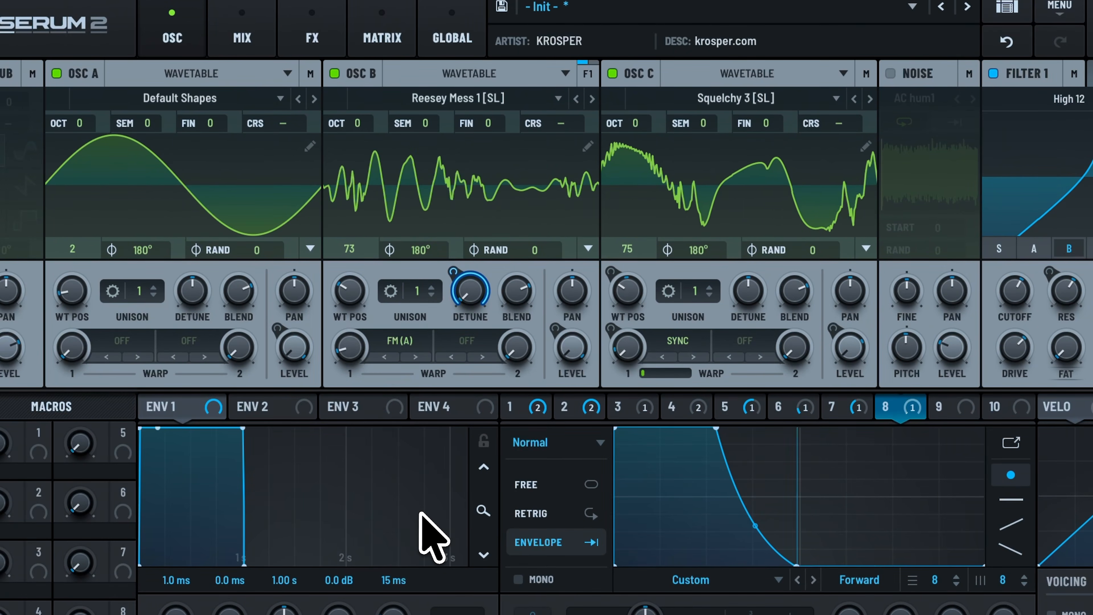
pyautogui.moveTo(419, 292); pyautogui.dragTo(486, 1)
pyautogui.moveTo(459, 384); pyautogui.dragTo(441, 522)
pyautogui.moveTo(331, 203); pyautogui.dragTo(331, 528)
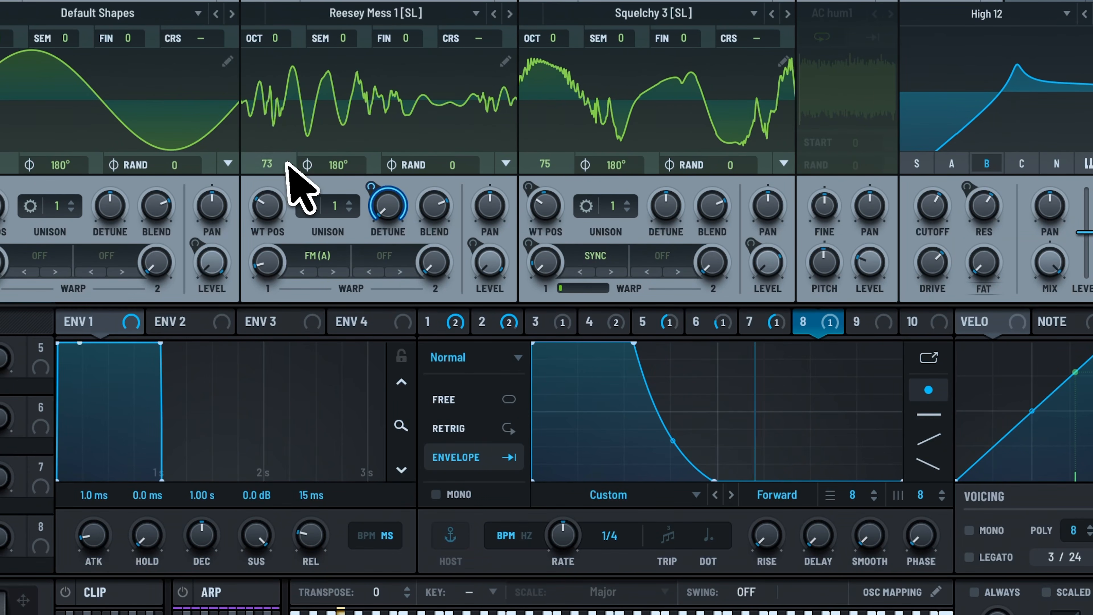
pyautogui.moveTo(331, 205); pyautogui.dragTo(333, 37)
pyautogui.moveTo(297, 137); pyautogui.dragTo(292, 152)
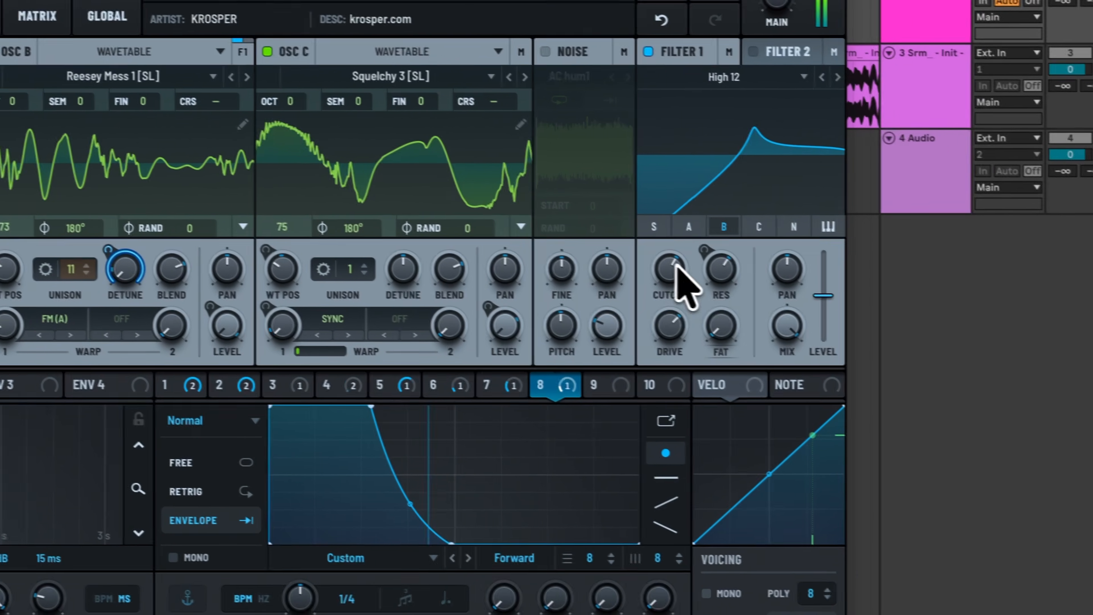
pyautogui.moveTo(904, 300); pyautogui.dragTo(903, 290)
pyautogui.moveTo(674, 269)
pyautogui.mouseDown()
pyautogui.moveTo(659, 319)
pyautogui.moveTo(654, 274)
pyautogui.mouseUp()
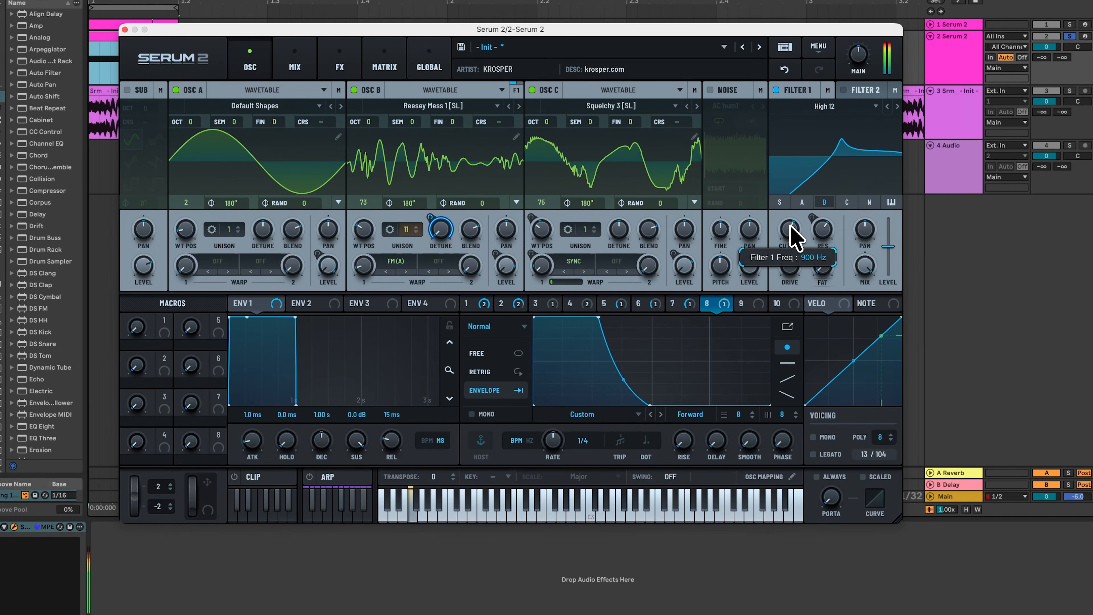